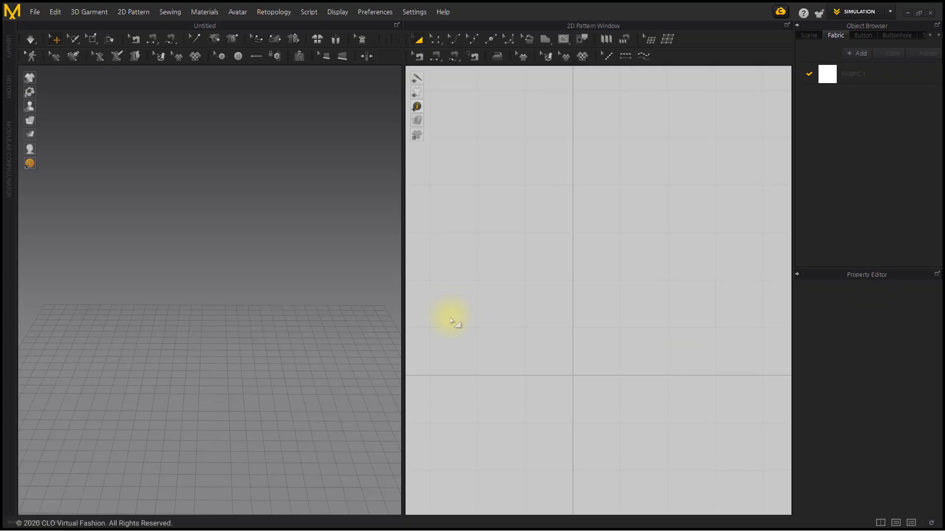
# - Open the Mattress Protector_1 project from the library's Total Room folder and collapse the library
pyautogui.click(9, 45)
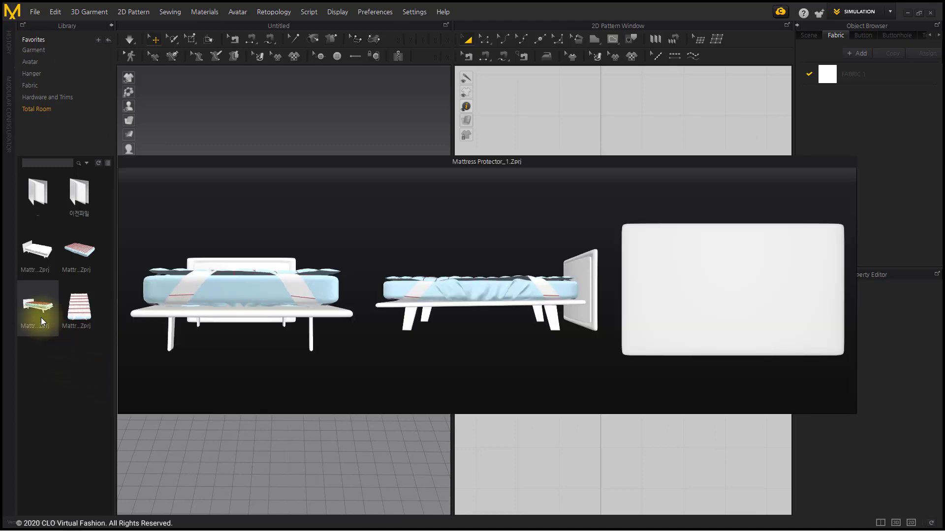
pyautogui.doubleClick(41, 317)
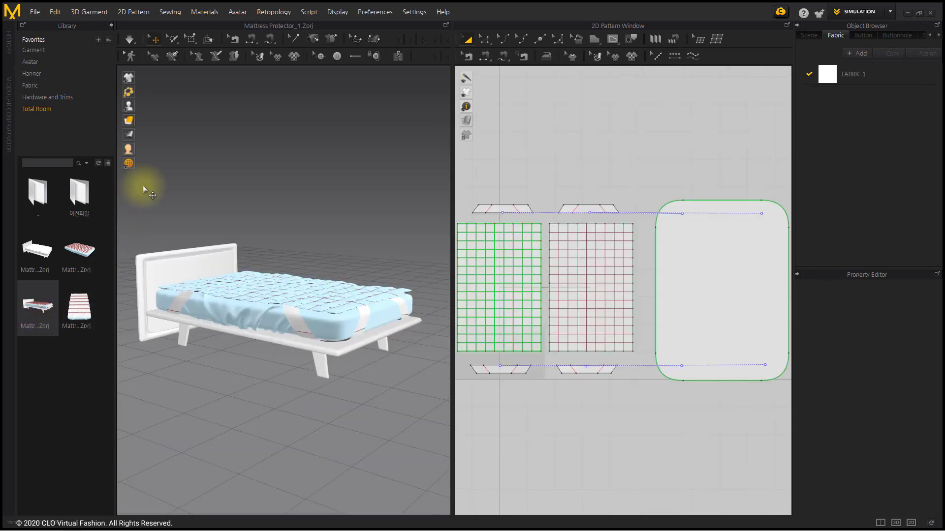
pyautogui.click(112, 25)
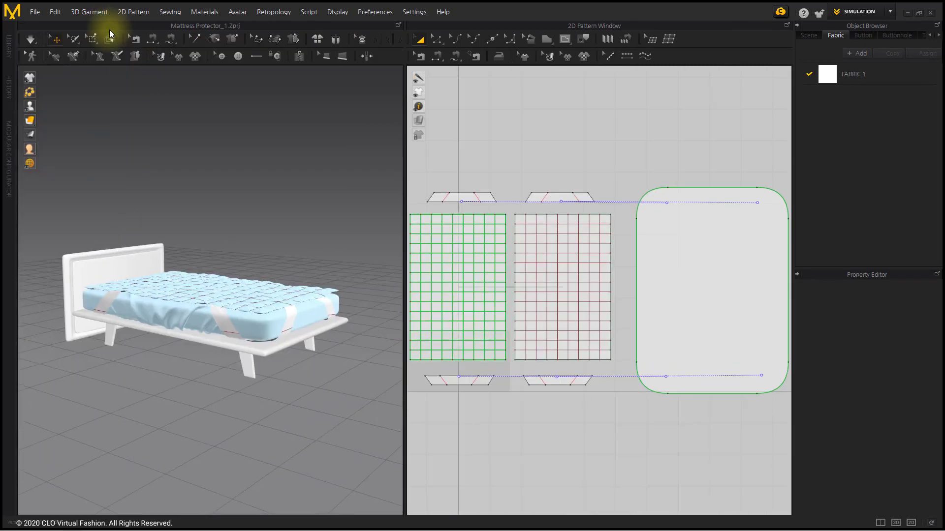
# - Deactivate the bed's headboard and hide it in the 3D scene
pyautogui.click(127, 267)
pyautogui.rightClick(84, 256)
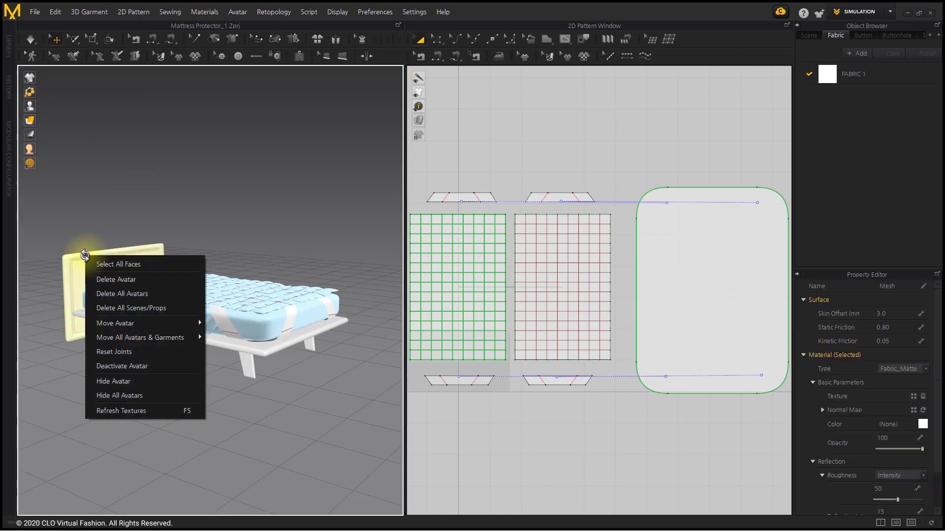
pyautogui.click(129, 366)
pyautogui.rightClick(103, 269)
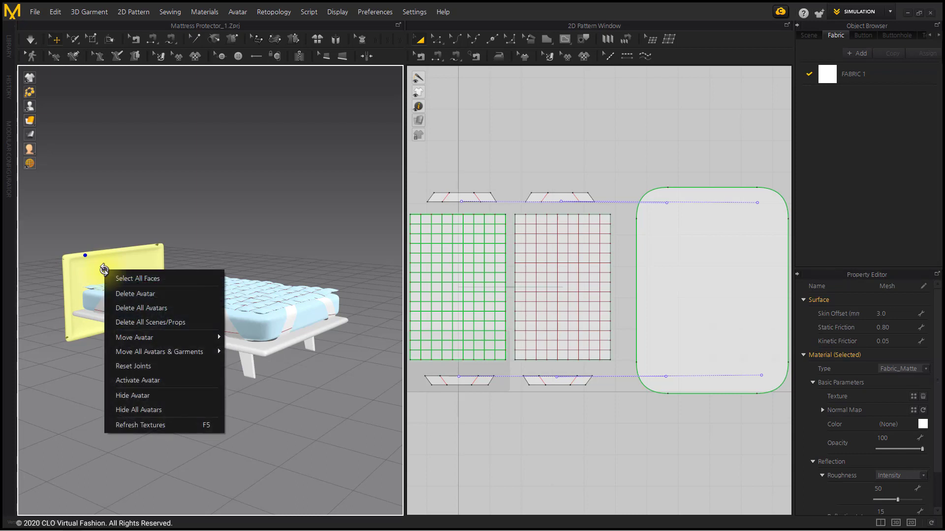
pyautogui.click(146, 397)
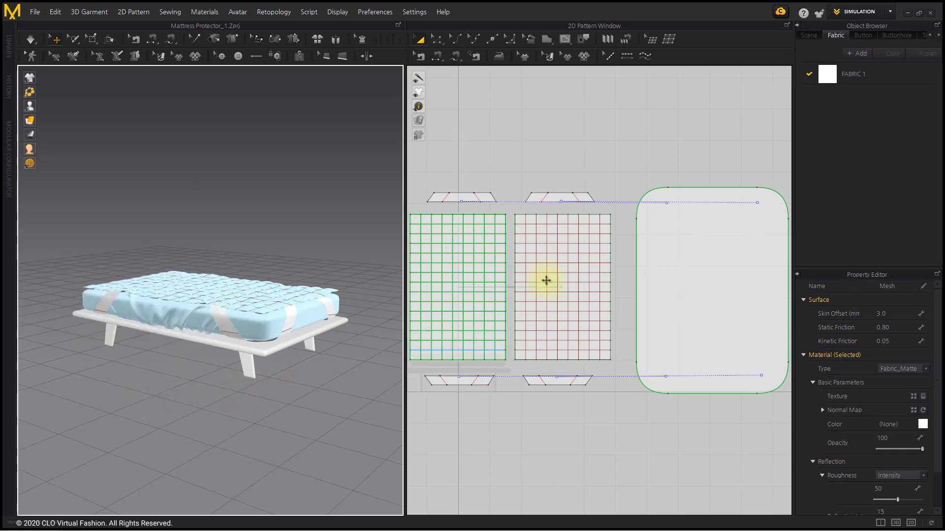
# - Draw a rectangular pattern with a perimeter of about 2367 mm in the empty area beside the existing mattress protector patterns
pyautogui.scroll(-2, 481, 304)
pyautogui.moveTo(480, 304); pyautogui.dragTo(723, 291, button='right')
pyautogui.moveTo(547, 40); pyautogui.dragTo(557, 71)
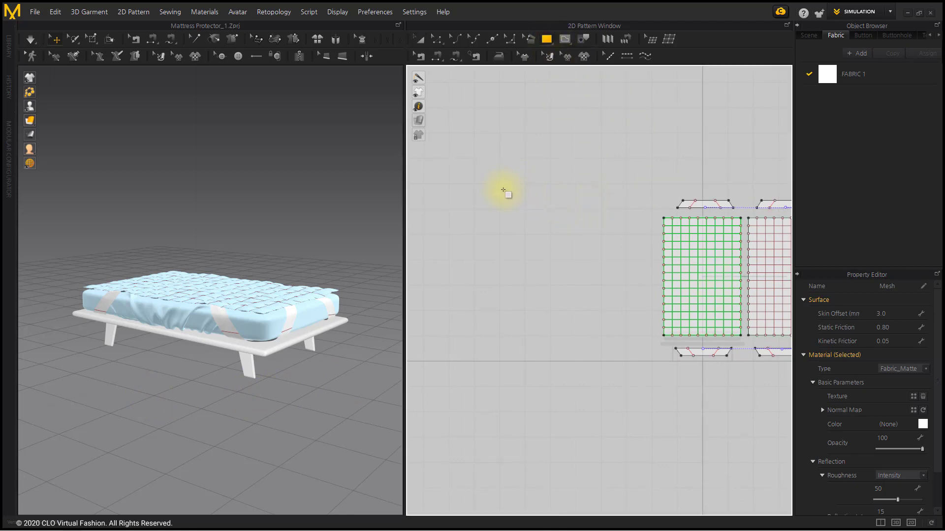
pyautogui.moveTo(501, 189); pyautogui.dragTo(635, 354)
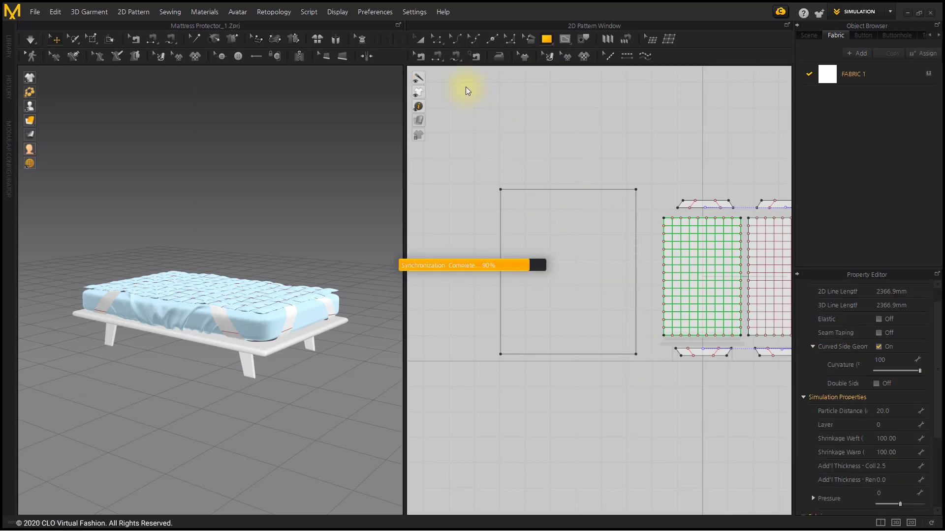
pyautogui.click(417, 39)
pyautogui.click(468, 131)
# - Lay the new rectangular pattern flat over the bed and shift it sideways so it covers the whole mattress
pyautogui.moveTo(213, 256); pyautogui.dragTo(291, 274, button='right')
pyautogui.moveTo(294, 320); pyautogui.dragTo(174, 256, button='right')
pyautogui.click(122, 250)
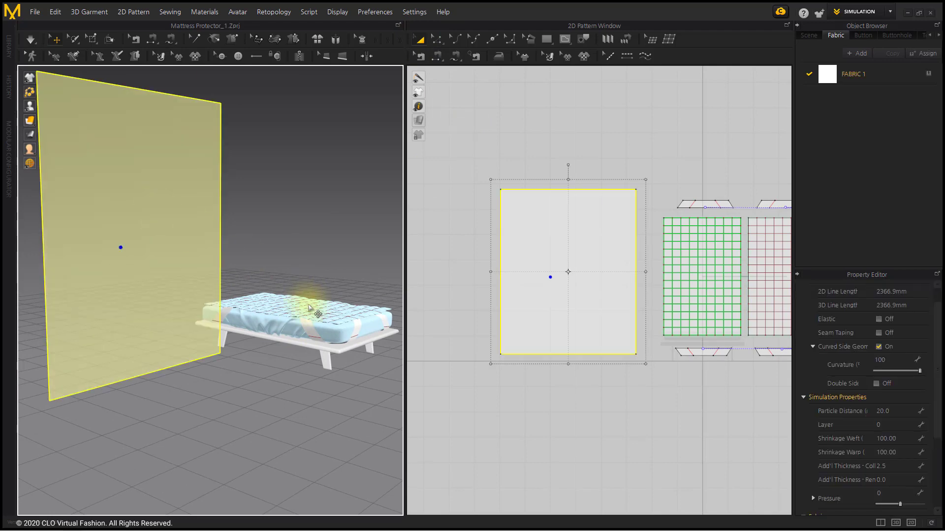
pyautogui.moveTo(306, 306); pyautogui.dragTo(219, 324, button='right')
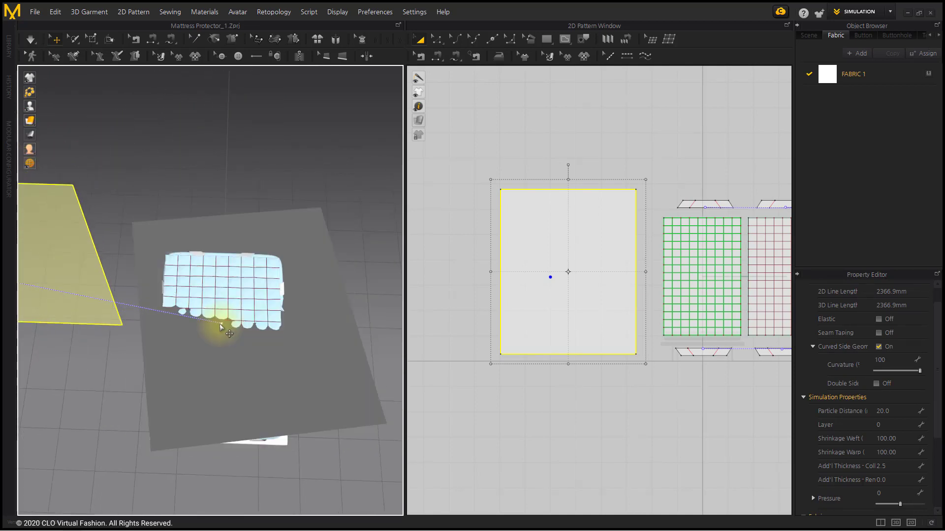
pyautogui.click(219, 324)
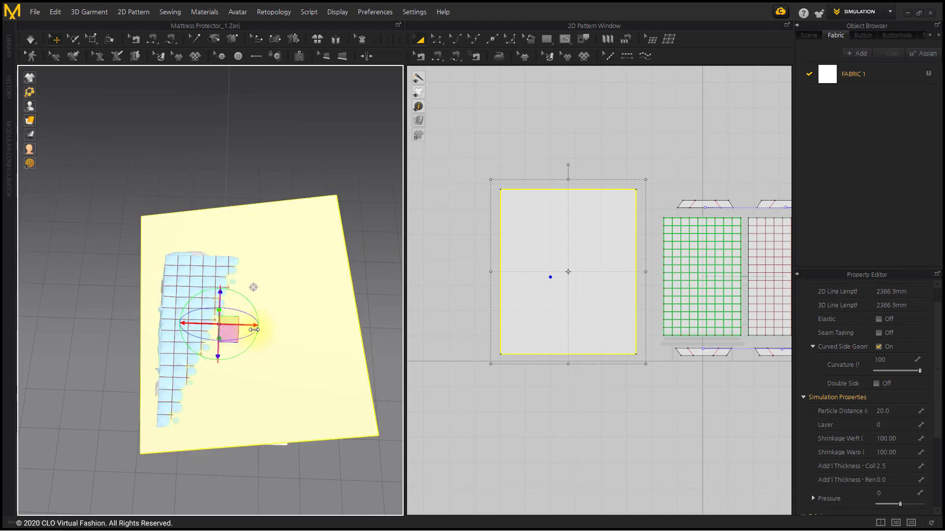
pyautogui.moveTo(249, 338); pyautogui.dragTo(205, 332)
# - Show the garment as translucent and rotate the rectangular pattern to line up with the mattress edges
pyautogui.moveTo(30, 120)
pyautogui.click(70, 120)
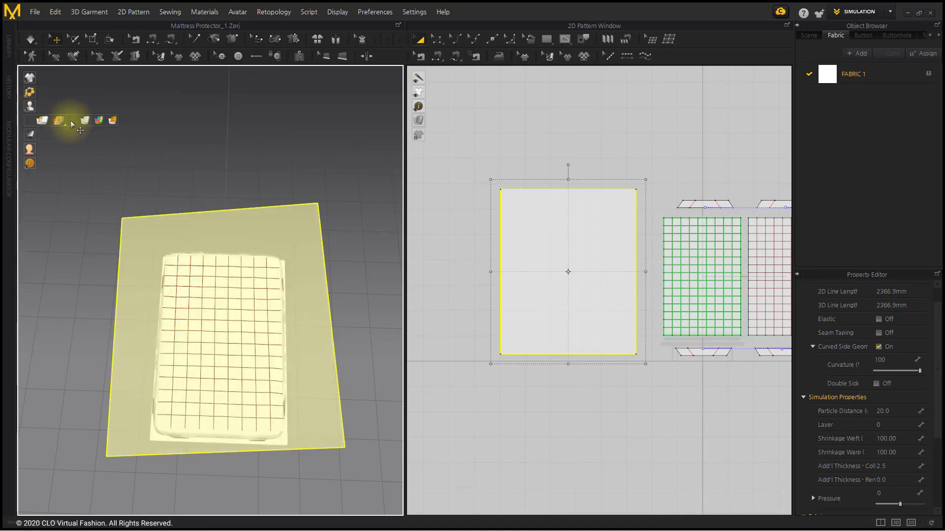
pyautogui.click(221, 323)
pyautogui.moveTo(245, 310); pyautogui.dragTo(210, 396, button='right')
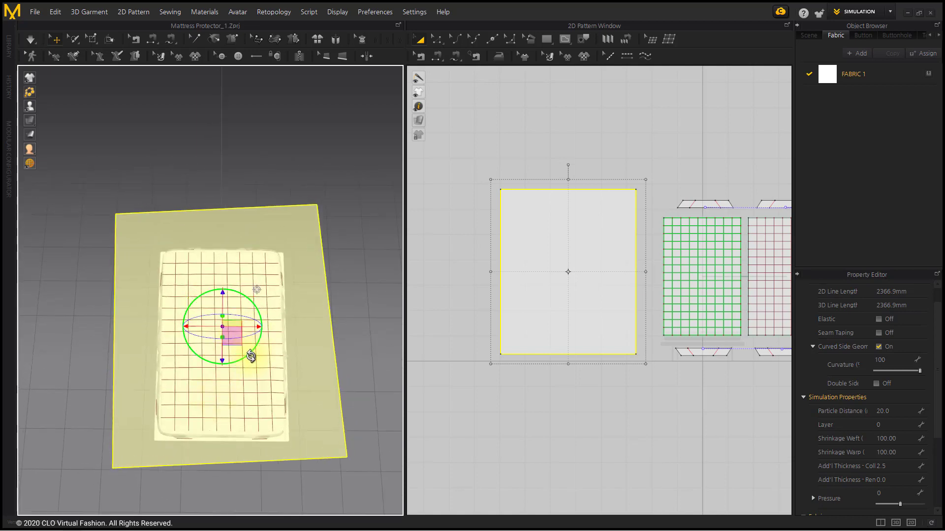
pyautogui.moveTo(248, 358); pyautogui.dragTo(251, 359)
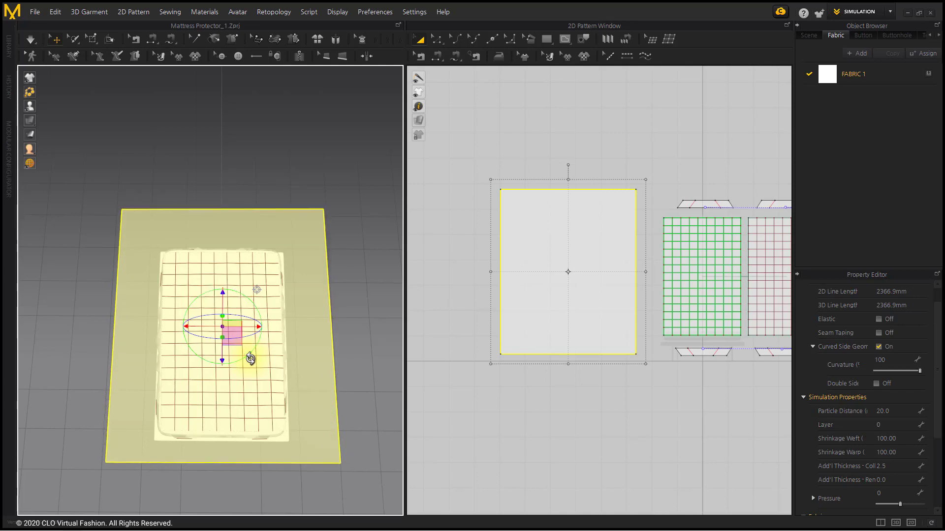
# - Raise the rectangular pattern clear of the mattress and centre it over the bed
pyautogui.moveTo(243, 331); pyautogui.dragTo(300, 279, button='right')
pyautogui.moveTo(223, 296); pyautogui.dragTo(225, 265)
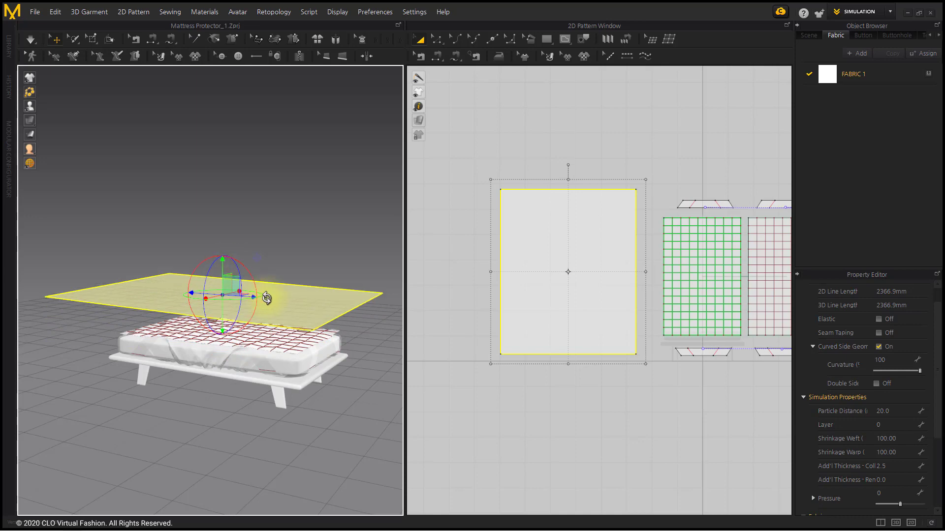
pyautogui.moveTo(268, 295); pyautogui.dragTo(198, 388, button='right')
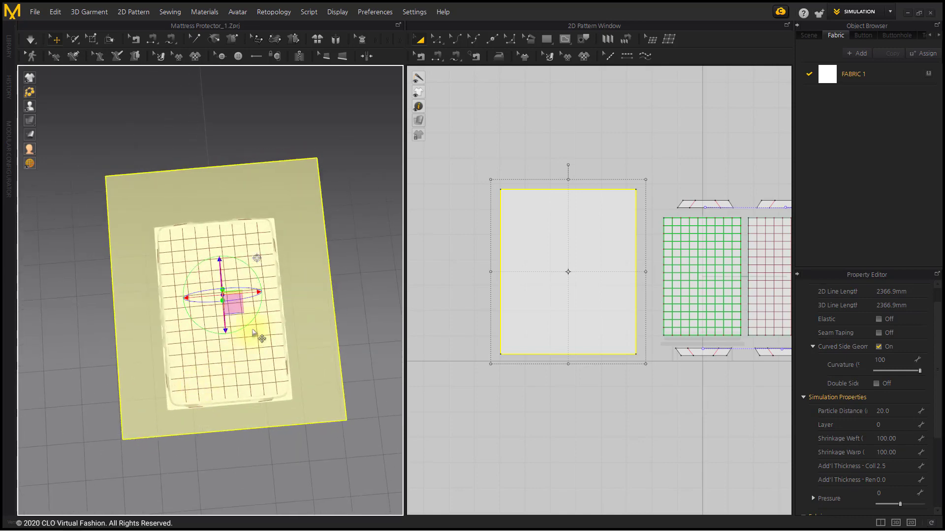
pyautogui.moveTo(243, 309); pyautogui.dragTo(245, 318)
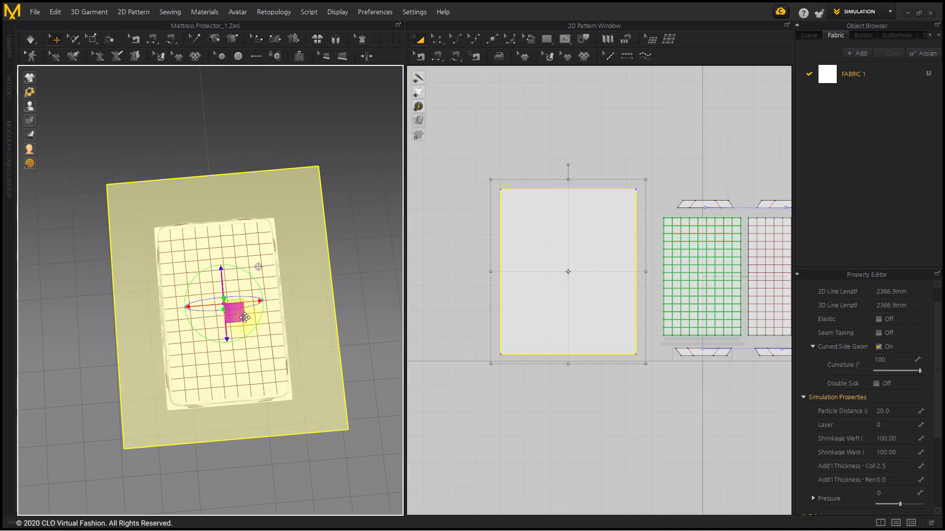
pyautogui.press('5')
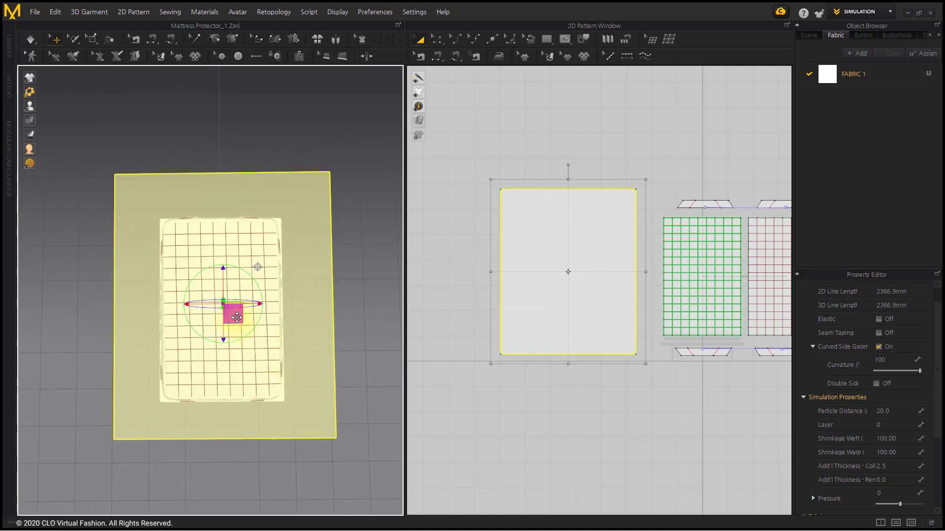
pyautogui.moveTo(236, 317); pyautogui.dragTo(235, 315)
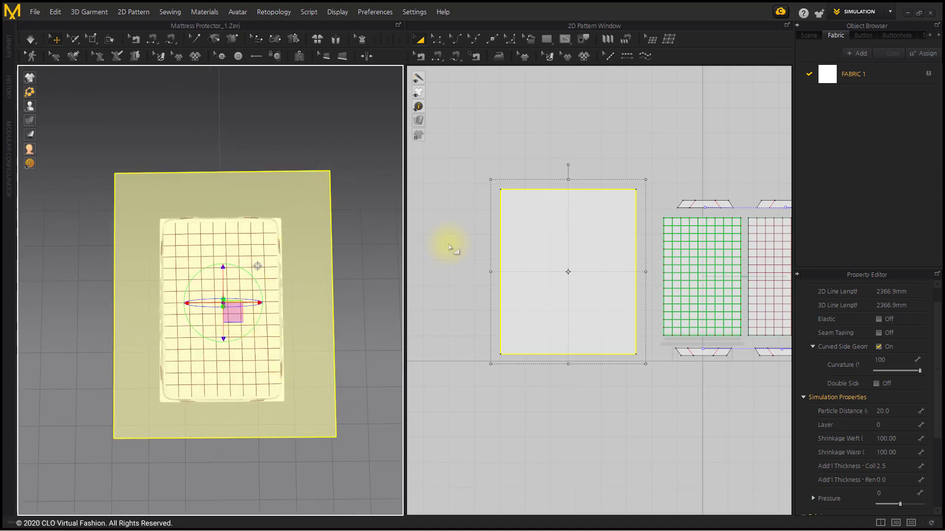
# - Offset the rectangle's outline inward by 125 mm as an internal line and extend that line's lower edge to match the mattress length
pyautogui.rightClick(516, 228)
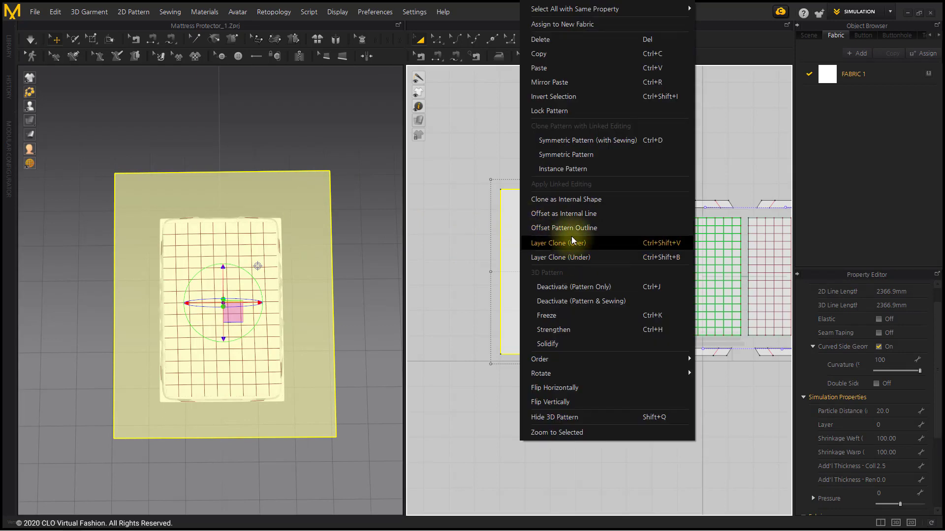
pyautogui.click(573, 213)
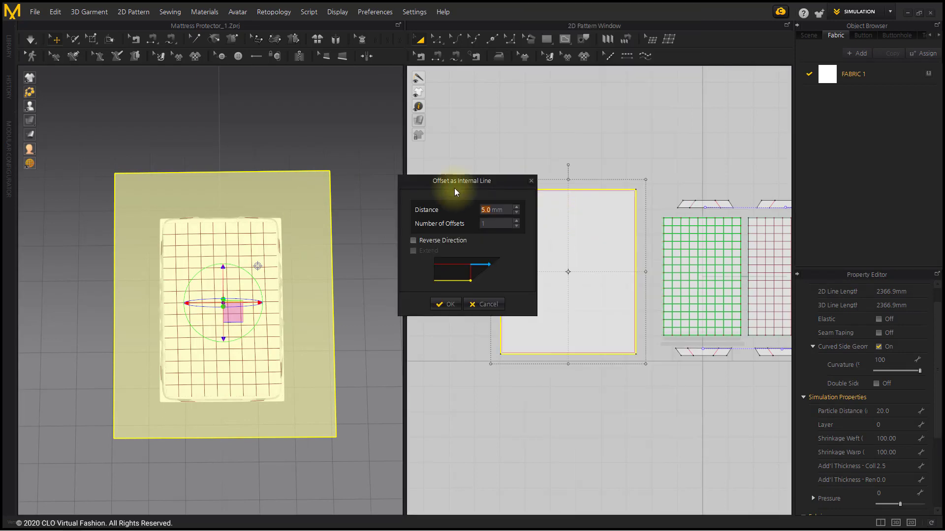
pyautogui.scroll(12, 504, 213)
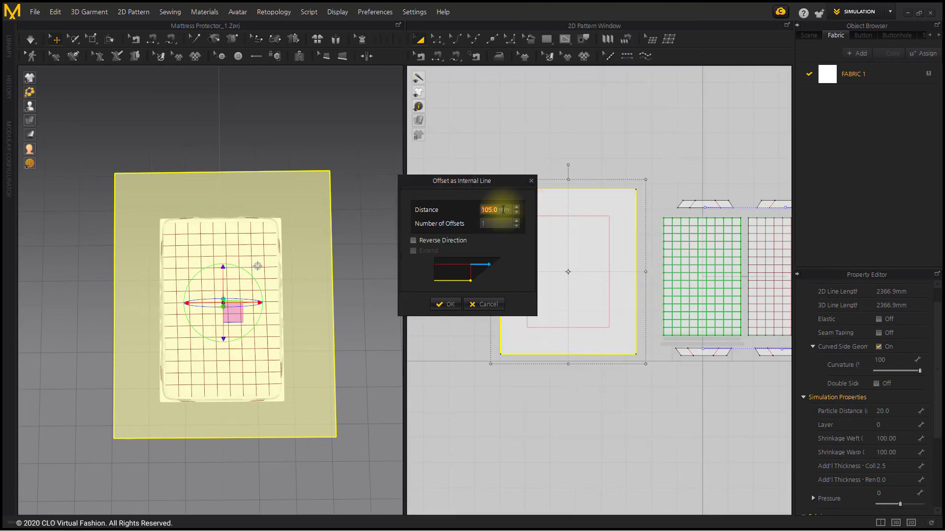
pyautogui.moveTo(500, 189); pyautogui.dragTo(449, 199)
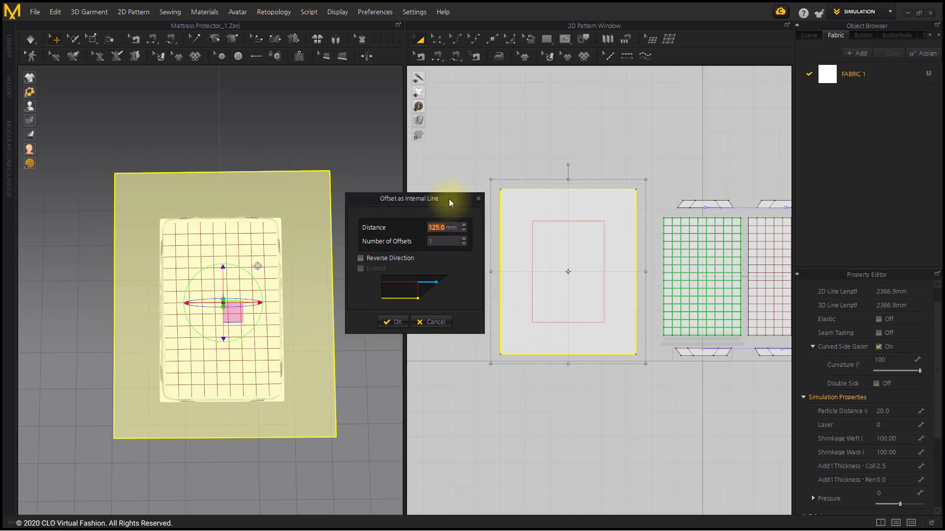
pyautogui.click(393, 320)
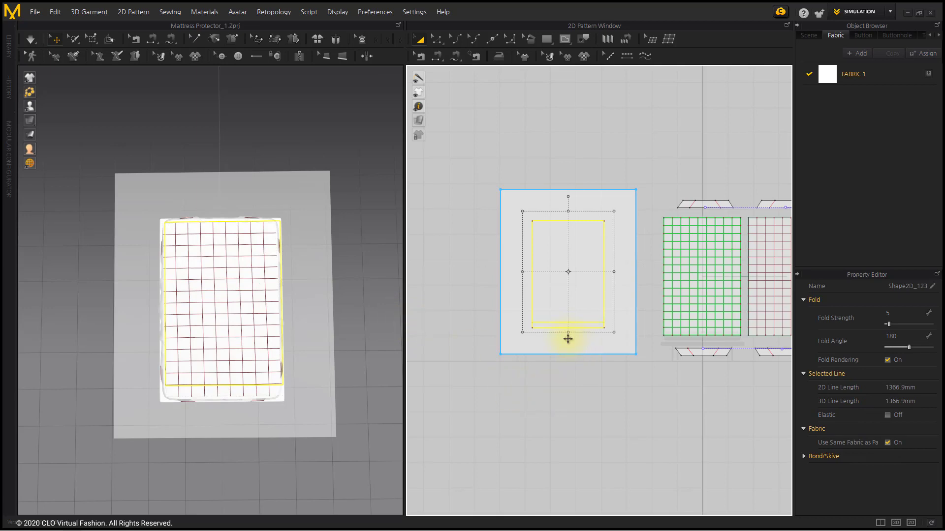
pyautogui.moveTo(567, 340); pyautogui.dragTo(567, 340)
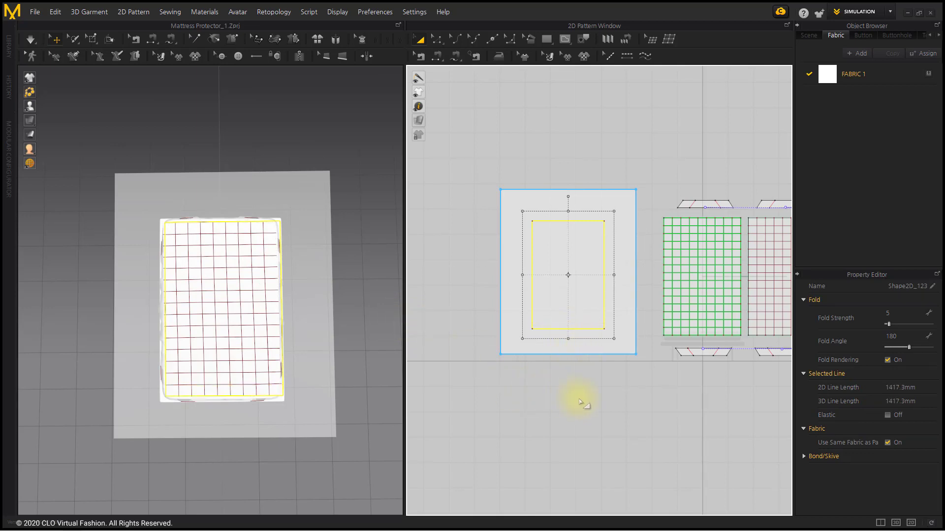
pyautogui.click(610, 390)
# - Turn on Elastic with ratio 95 for the sheet's outline and internal rectangle, and set the particle distance to 5
pyautogui.click(609, 350)
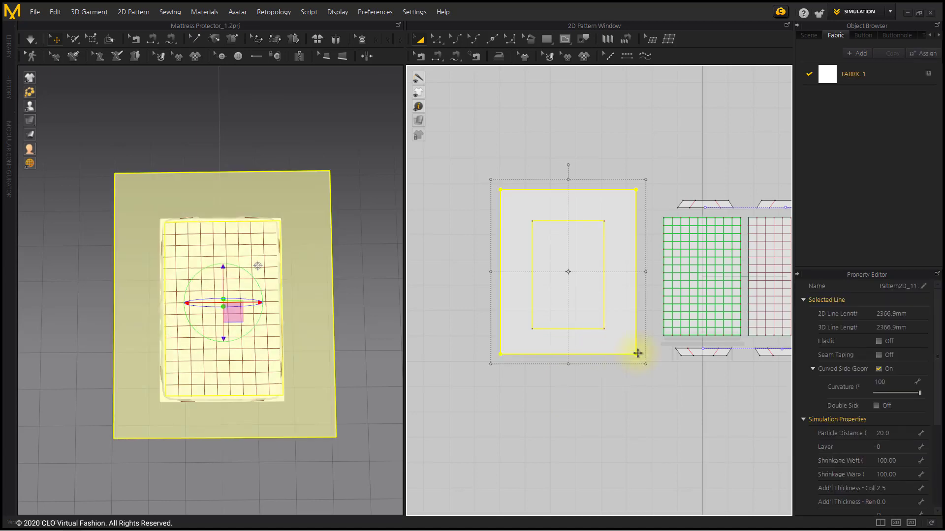
pyautogui.click(878, 342)
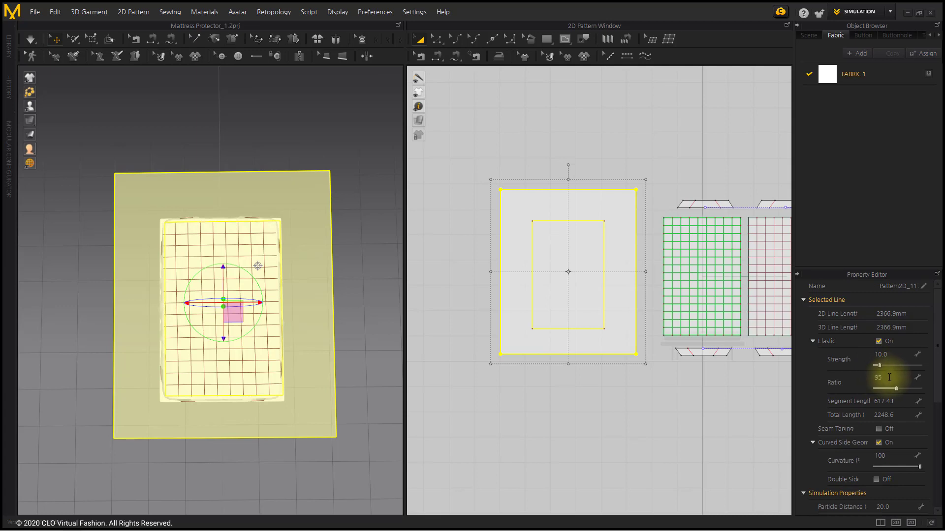
pyautogui.scroll(-3, 889, 389)
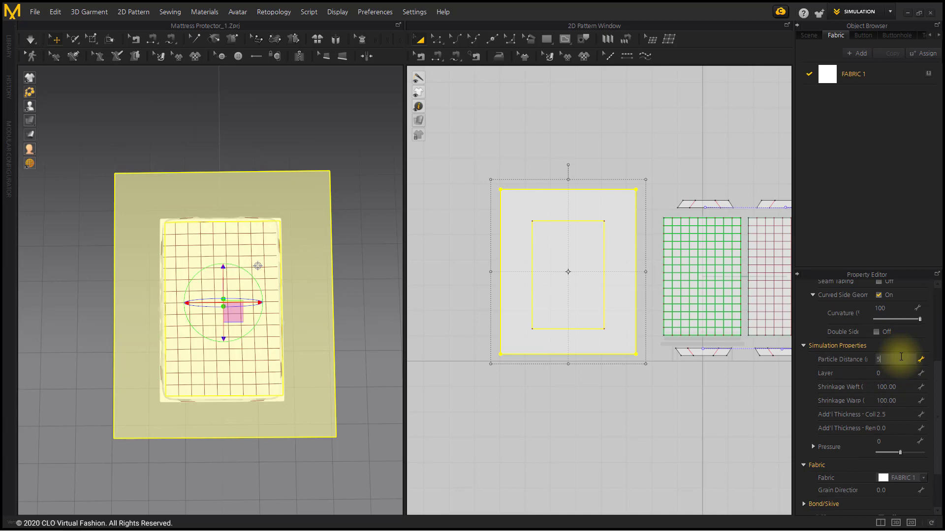
pyautogui.click(128, 126)
# - Switch the garment display from translucent back to a textured surface and widen the 3D view
pyautogui.moveTo(30, 120)
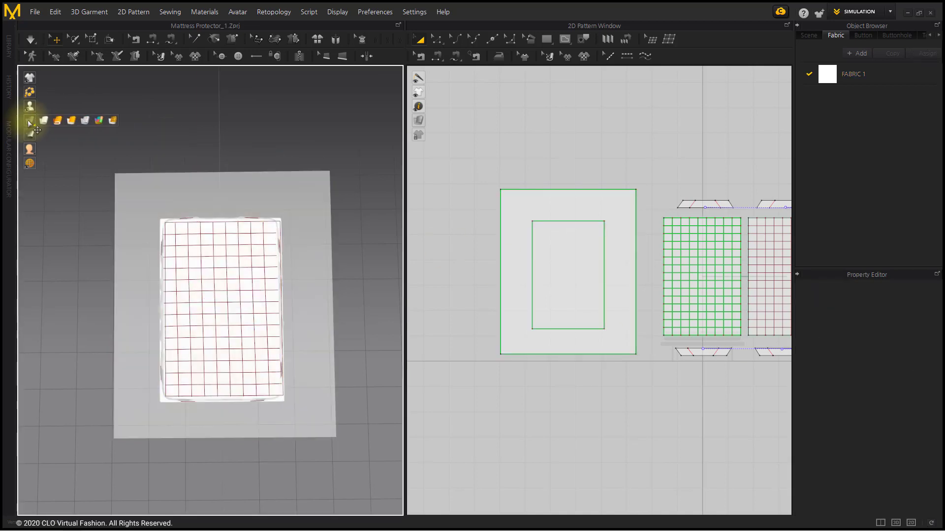
pyautogui.click(72, 121)
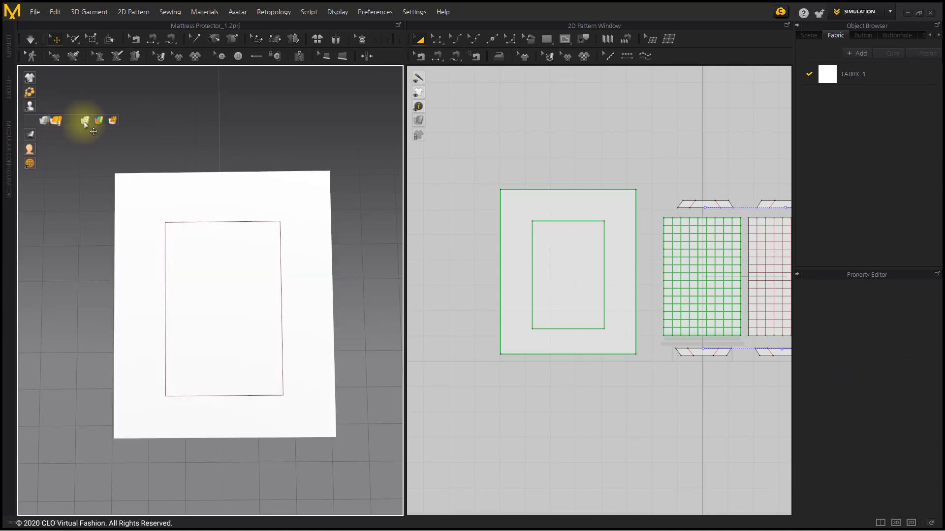
pyautogui.moveTo(253, 411); pyautogui.dragTo(307, 333, button='right')
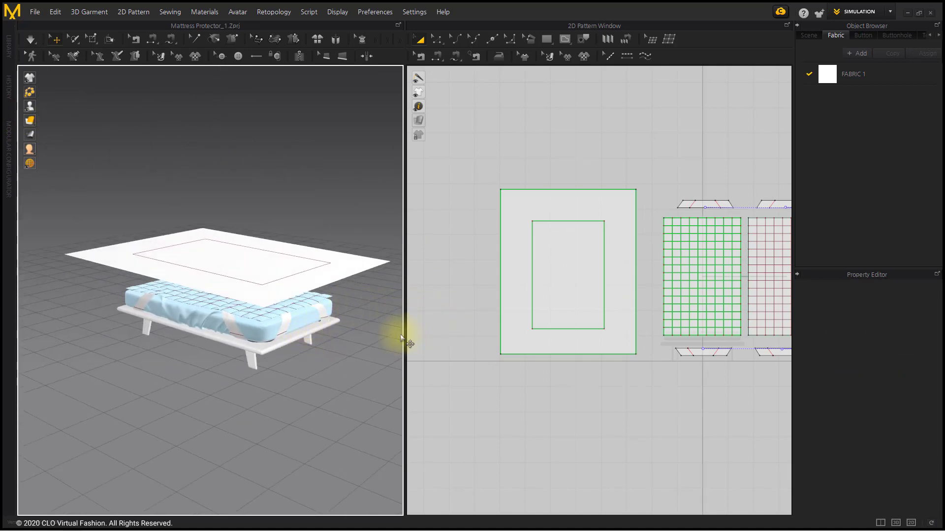
pyautogui.moveTo(403, 336); pyautogui.dragTo(548, 343)
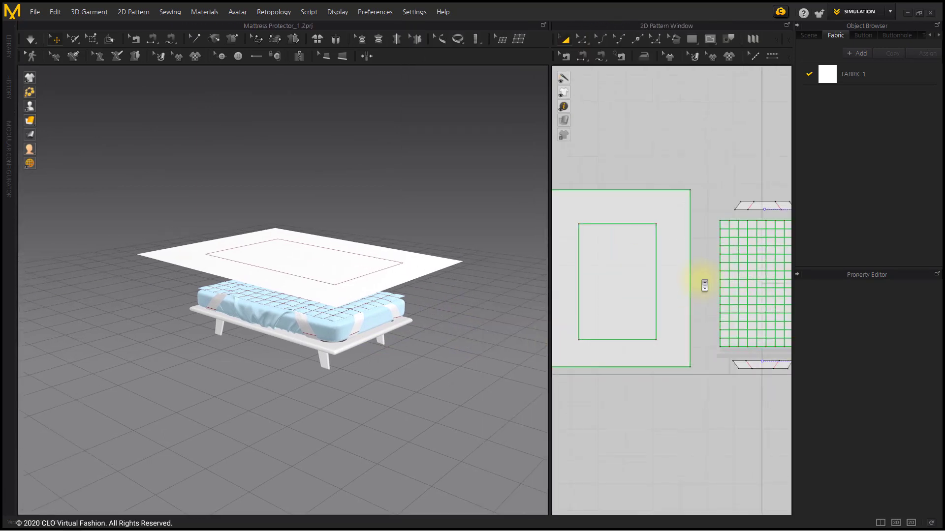
# - Set the large rectangular pattern's pressure to -3
pyautogui.scroll(2, 693, 281)
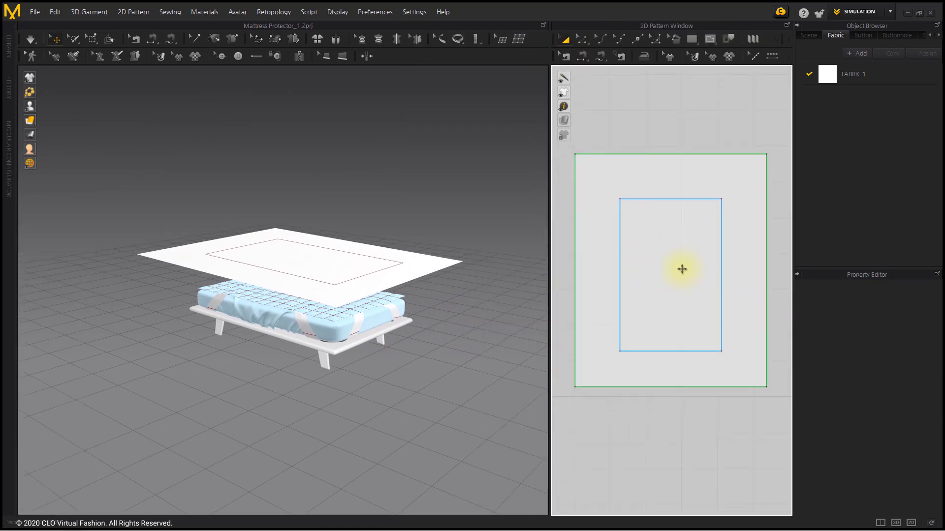
pyautogui.click(684, 183)
pyautogui.scroll(-3, 864, 386)
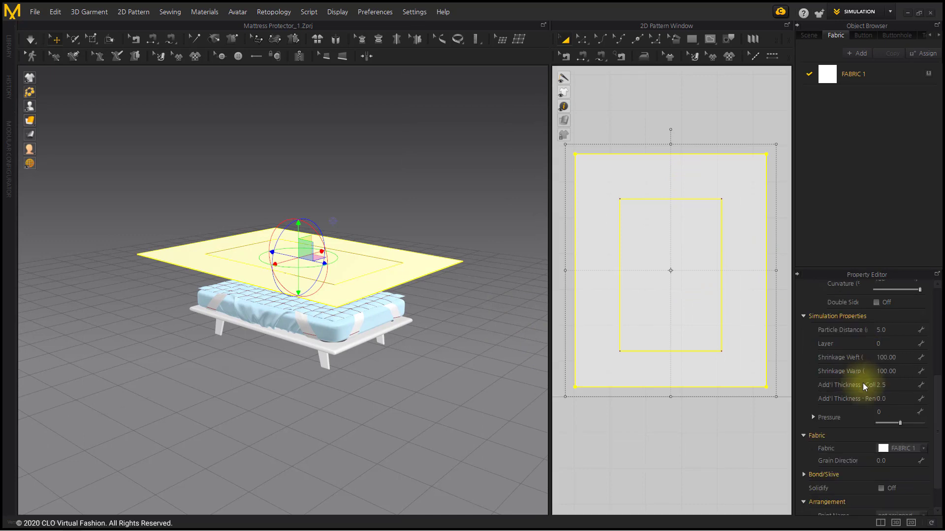
pyautogui.click(888, 379)
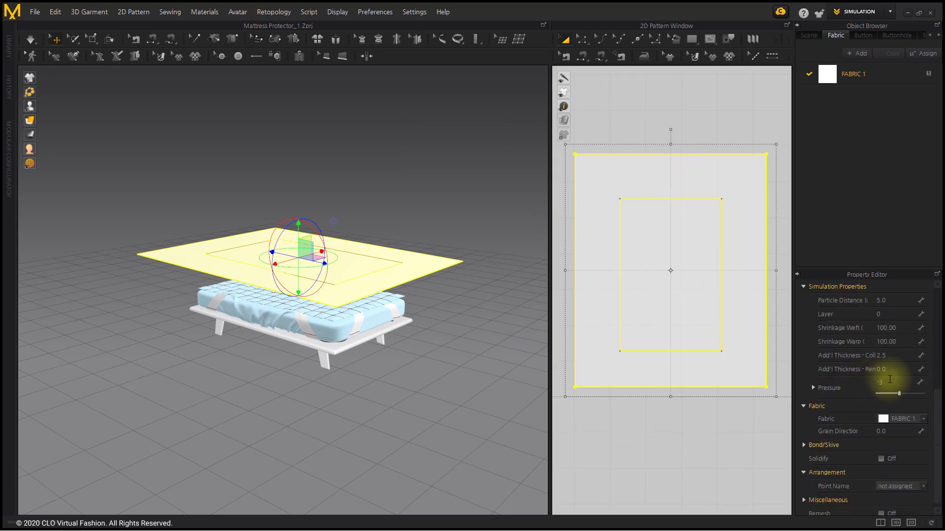
# - Simulate the sheet's drape over the mattress, stop the simulation, and reset the sheet's 3D arrangement
pyautogui.press('Return')
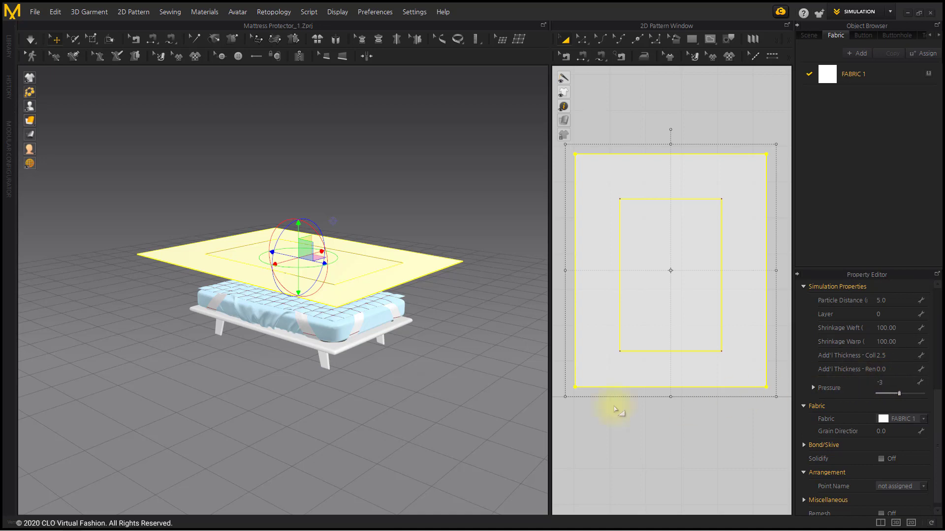
pyautogui.click(124, 266)
pyautogui.scroll(5, 353, 295)
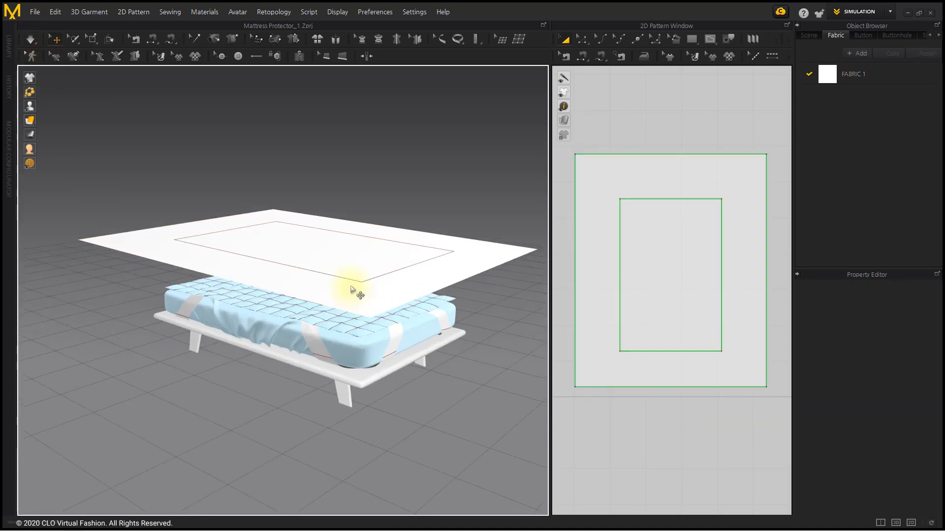
pyautogui.scroll(-2, 343, 308)
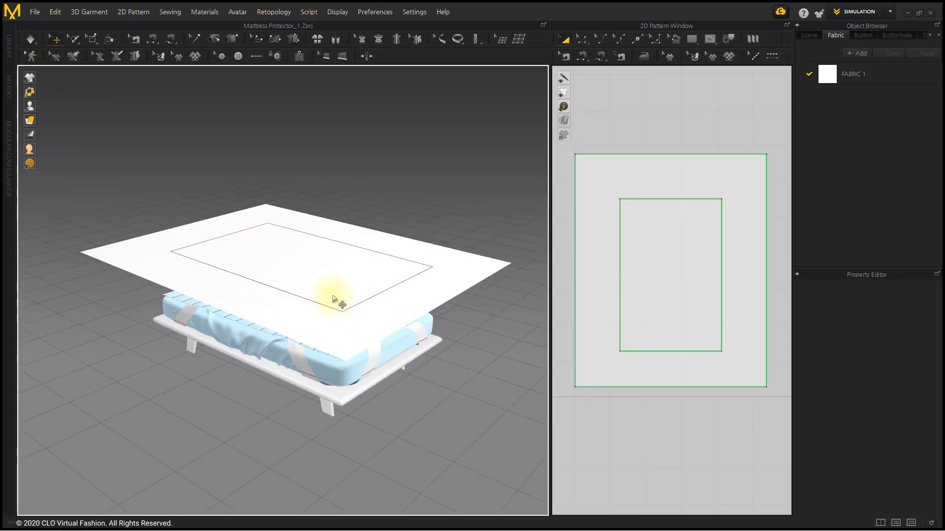
pyautogui.click(30, 40)
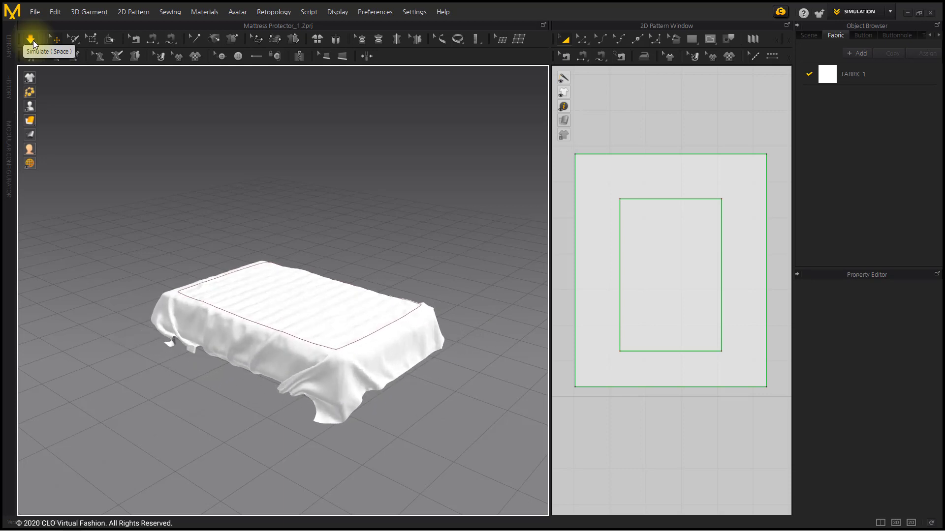
pyautogui.click(32, 40)
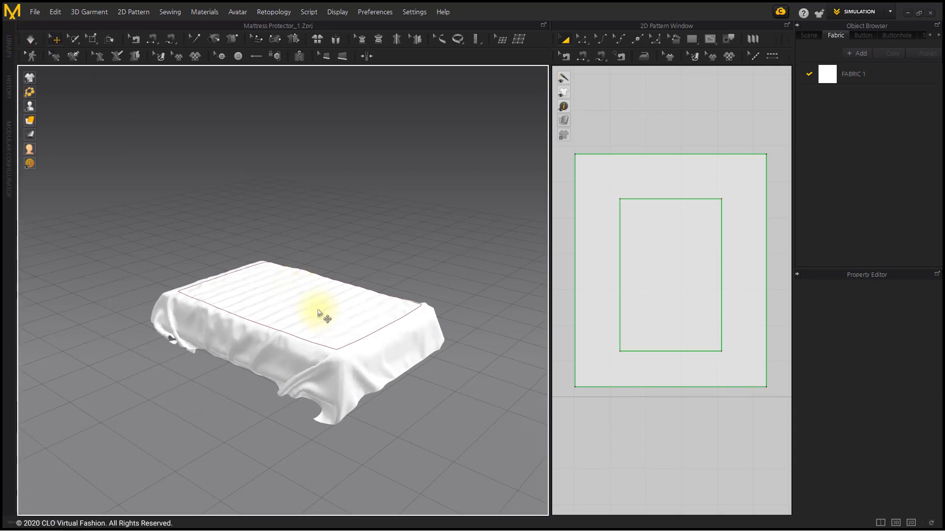
pyautogui.rightClick(317, 310)
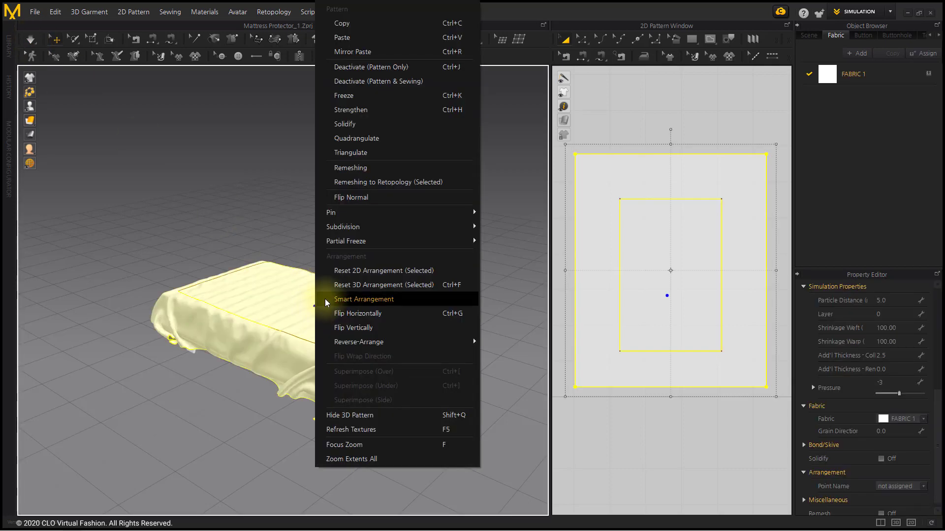
pyautogui.click(358, 285)
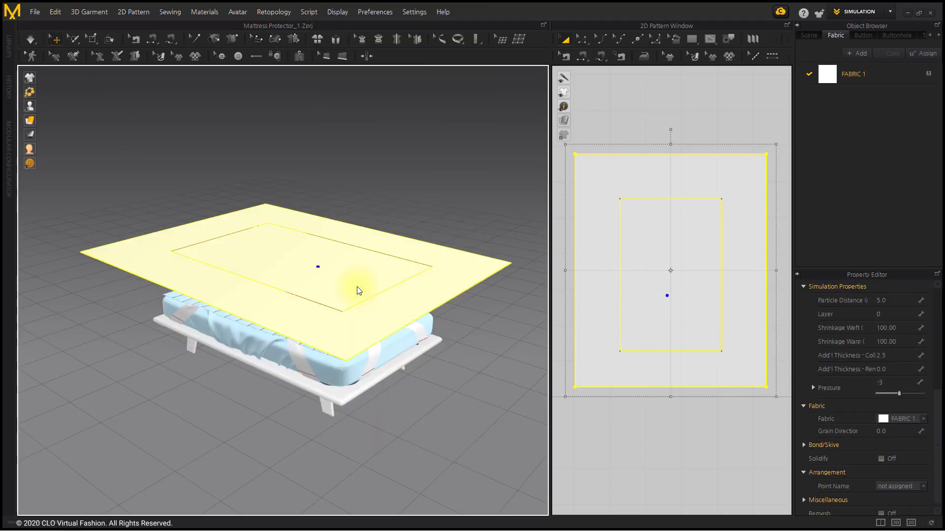
# - Set the physical property preset of FABRIC 1 to Cotton_40s_Chambray
pyautogui.click(882, 83)
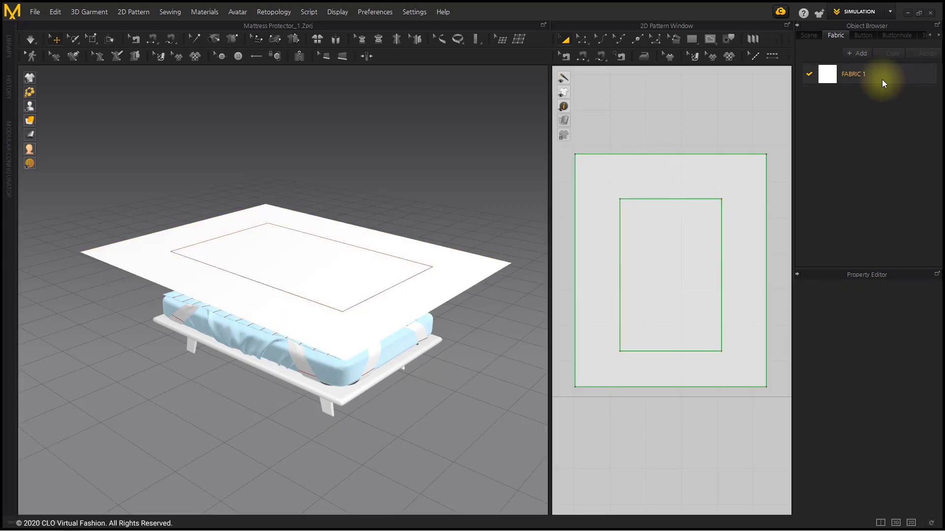
pyautogui.click(882, 80)
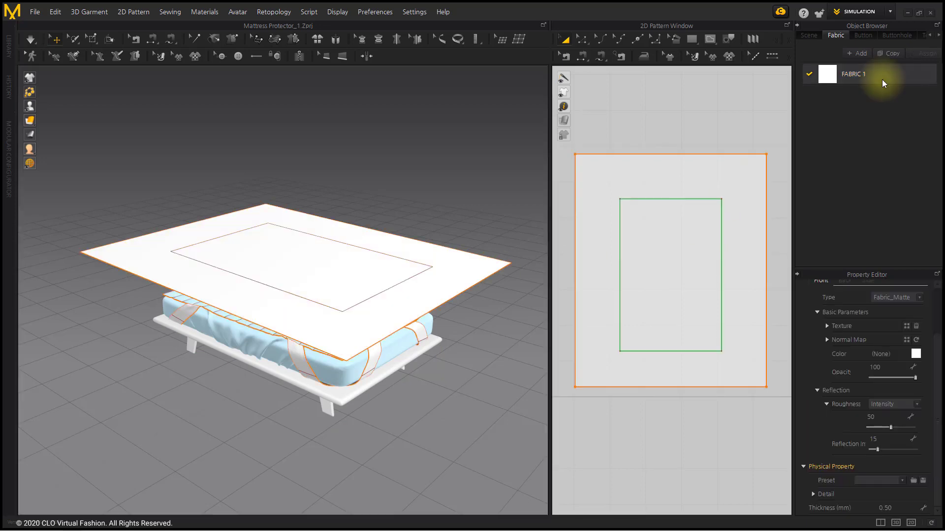
pyautogui.click(871, 481)
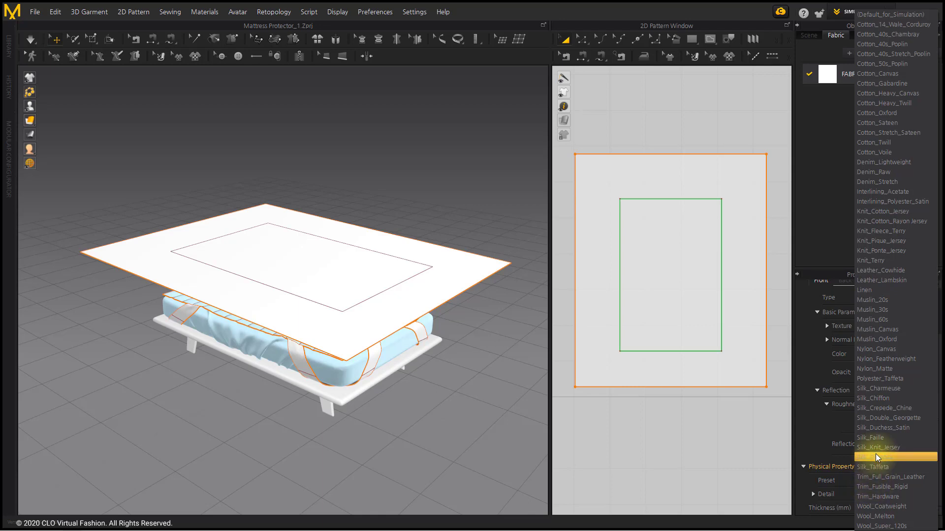
pyautogui.click(928, 35)
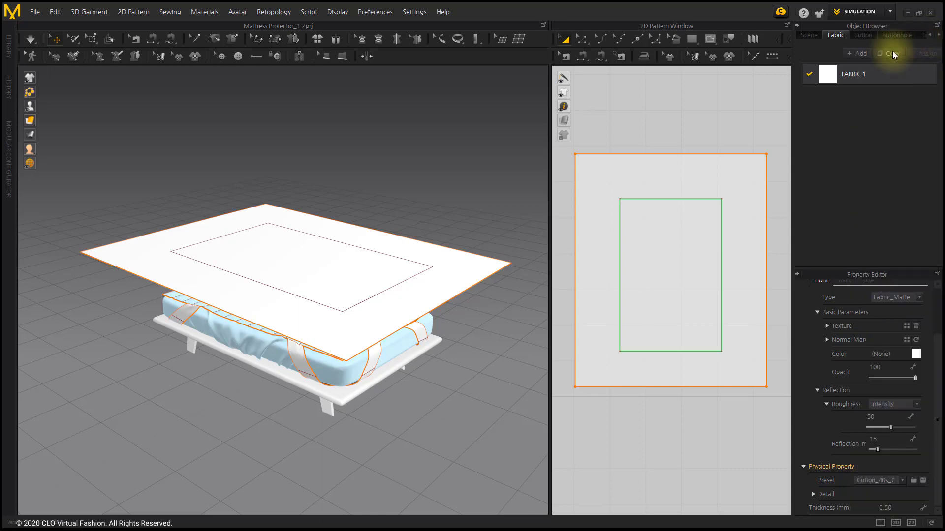
# - Raise the sheet higher above the bed and simulate its drape over the mattress
pyautogui.click(288, 217)
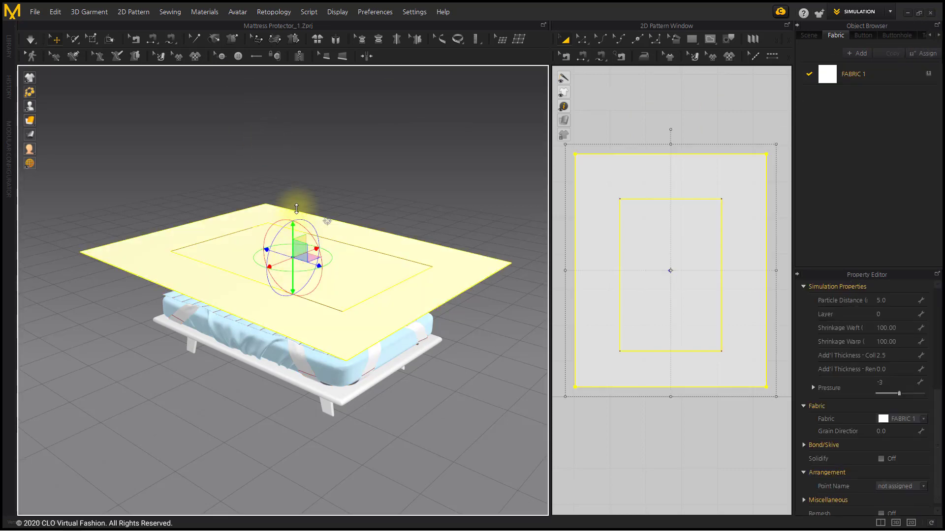
pyautogui.click(343, 137)
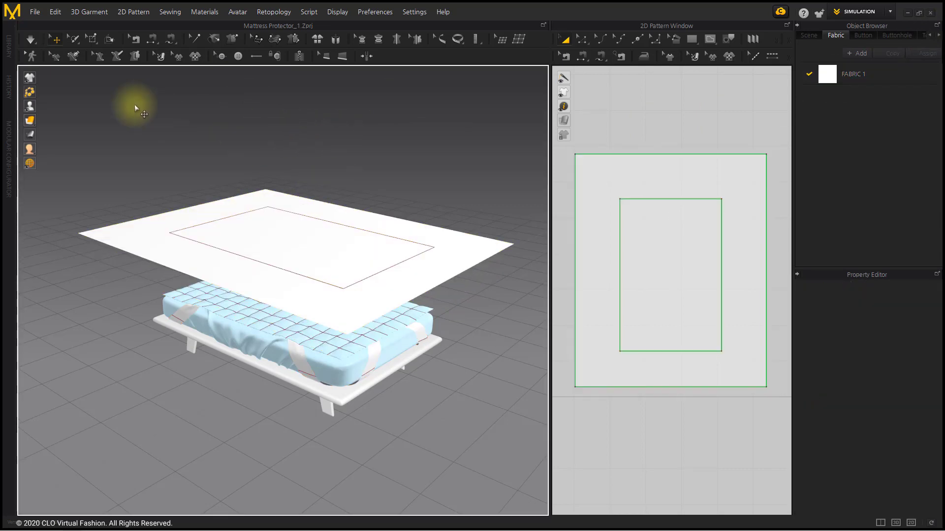
pyautogui.click(31, 41)
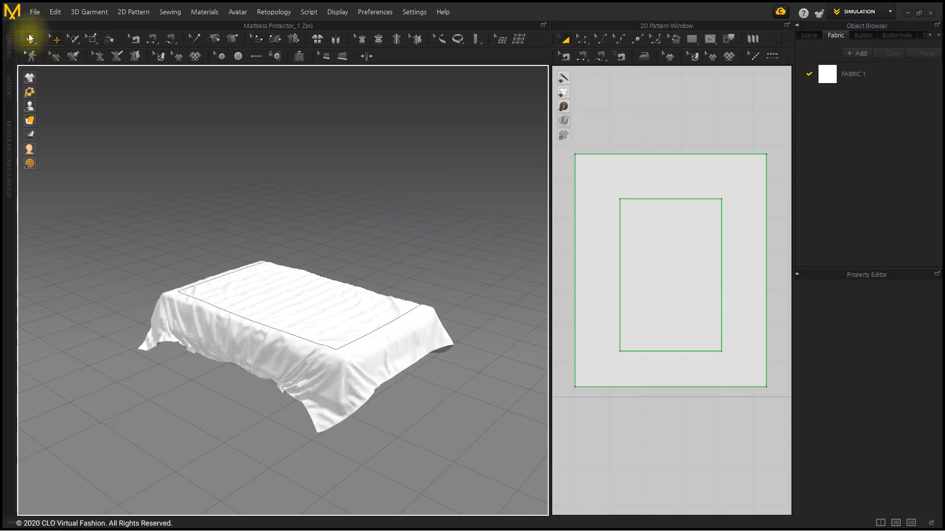
# - Reset the draped sheet's 3D arrangement and set its elastic ratio to 90
pyautogui.moveTo(392, 284); pyautogui.dragTo(369, 274, button='right')
pyautogui.rightClick(364, 268)
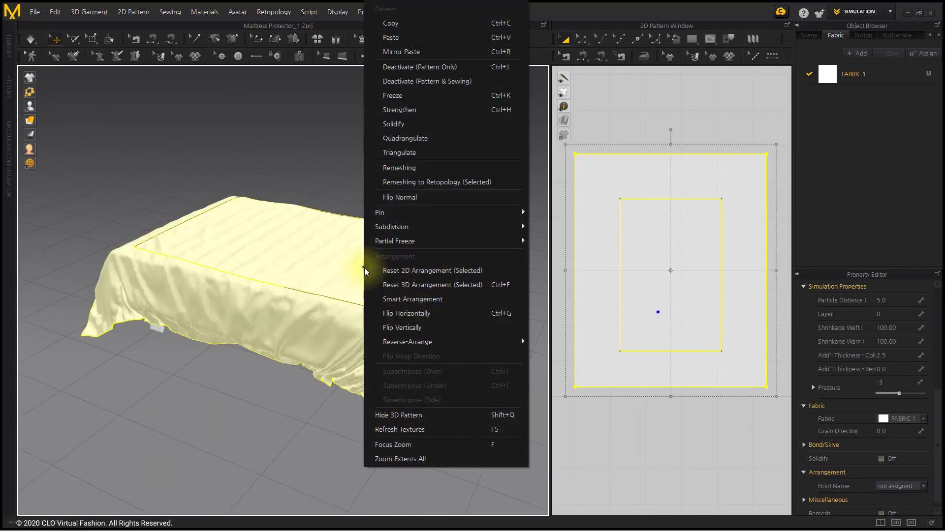
pyautogui.click(435, 287)
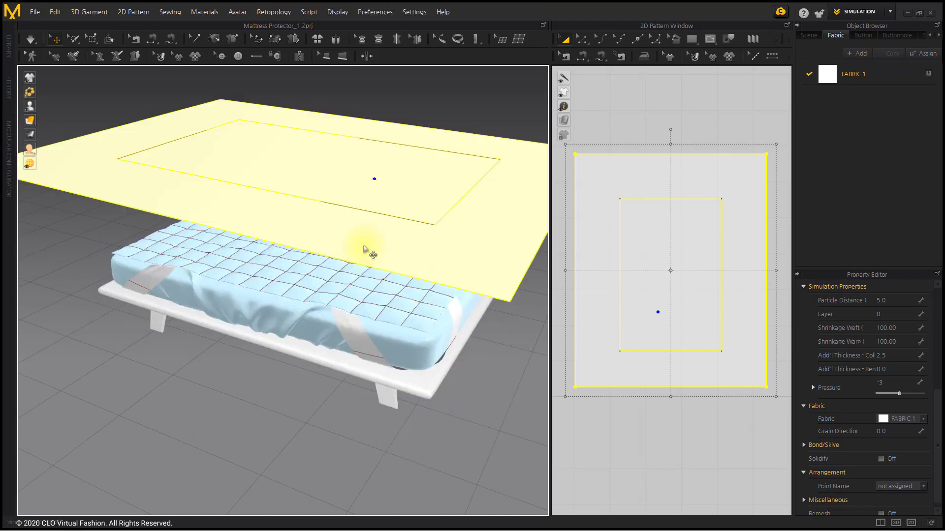
pyautogui.moveTo(365, 250); pyautogui.dragTo(348, 305, button='right')
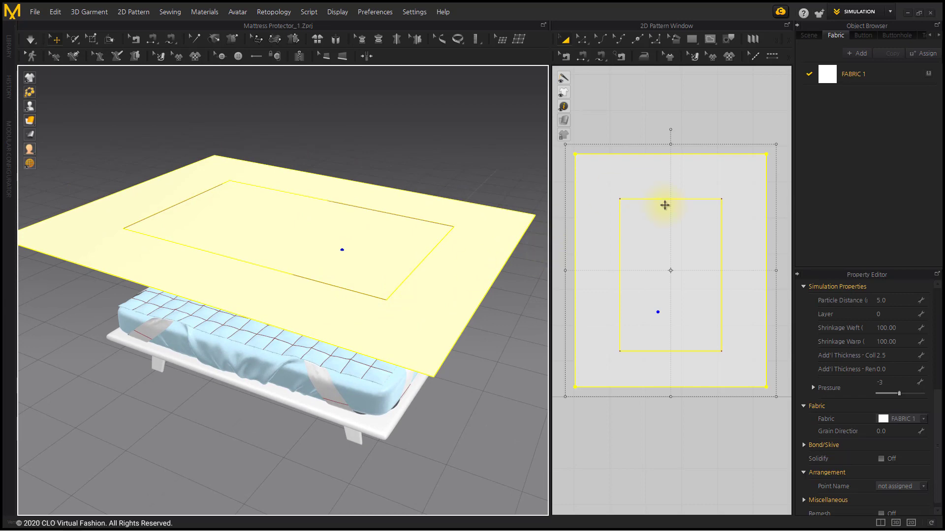
pyautogui.scroll(3, 881, 359)
pyautogui.scroll(3, 885, 354)
pyautogui.click(893, 347)
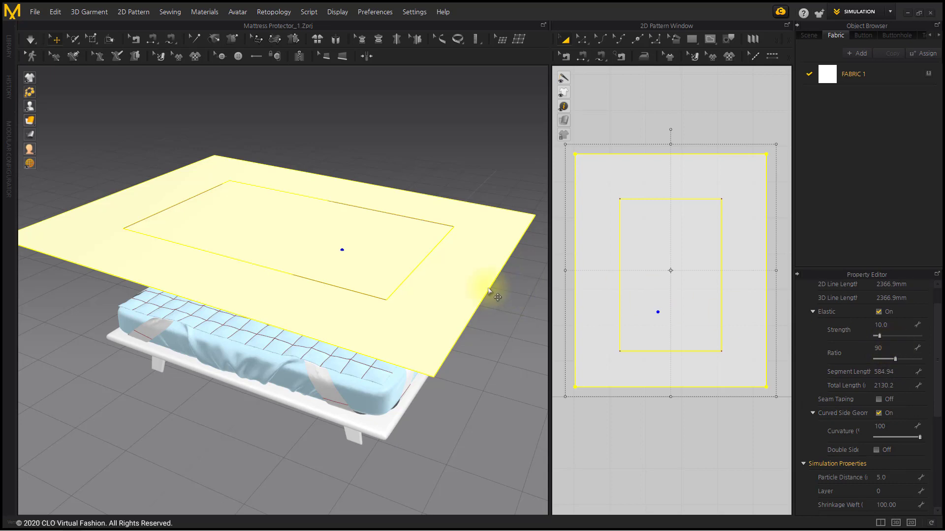
# - Simulate the elastic sheet and pull its corners and edges down around the mattress sides while it drapes
pyautogui.click(31, 40)
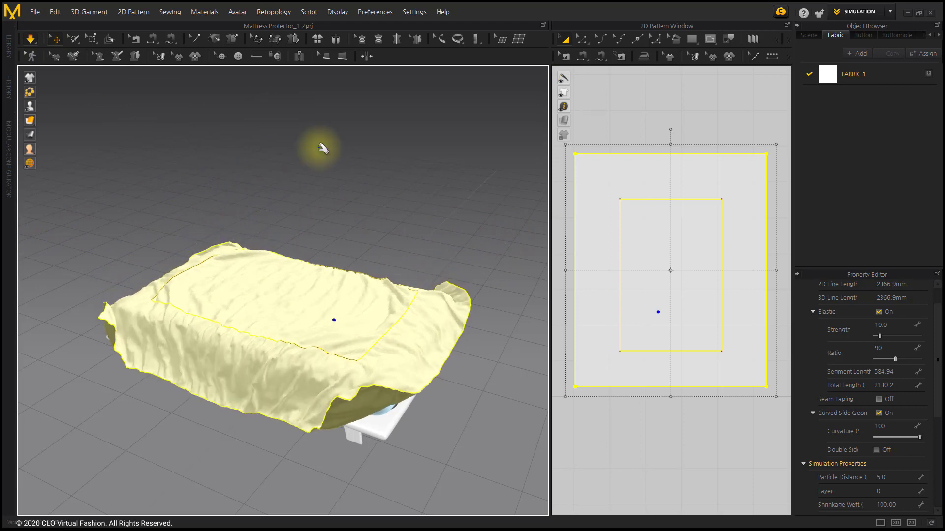
pyautogui.moveTo(412, 268); pyautogui.dragTo(466, 262, button='right')
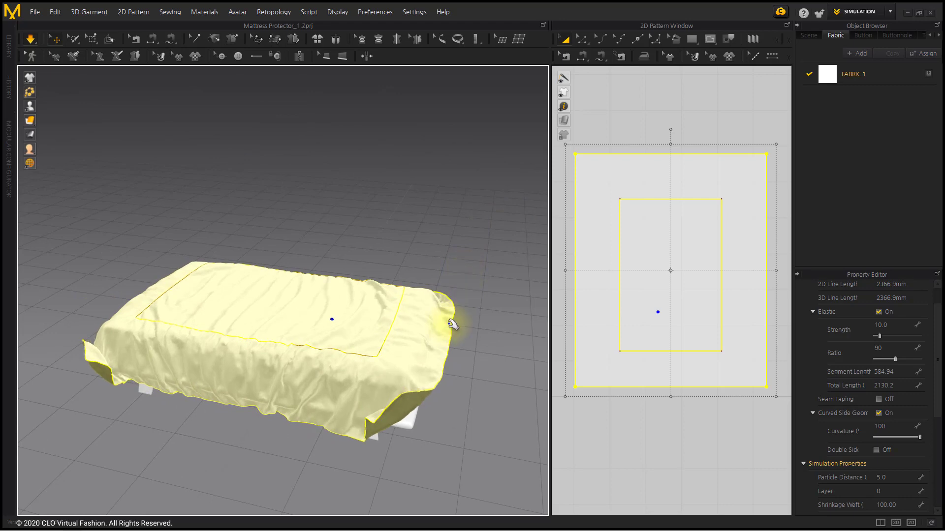
pyautogui.moveTo(396, 423); pyautogui.dragTo(431, 431)
pyautogui.scroll(3, 253, 375)
pyautogui.scroll(-3, 335, 312)
pyautogui.moveTo(335, 313); pyautogui.dragTo(327, 348)
pyautogui.click(428, 228)
pyautogui.moveTo(428, 228); pyautogui.dragTo(319, 298, button='right')
pyautogui.moveTo(319, 298); pyautogui.dragTo(326, 355)
pyautogui.press('2')
pyautogui.moveTo(403, 325); pyautogui.dragTo(406, 328)
pyautogui.moveTo(406, 328); pyautogui.dragTo(426, 300, button='right')
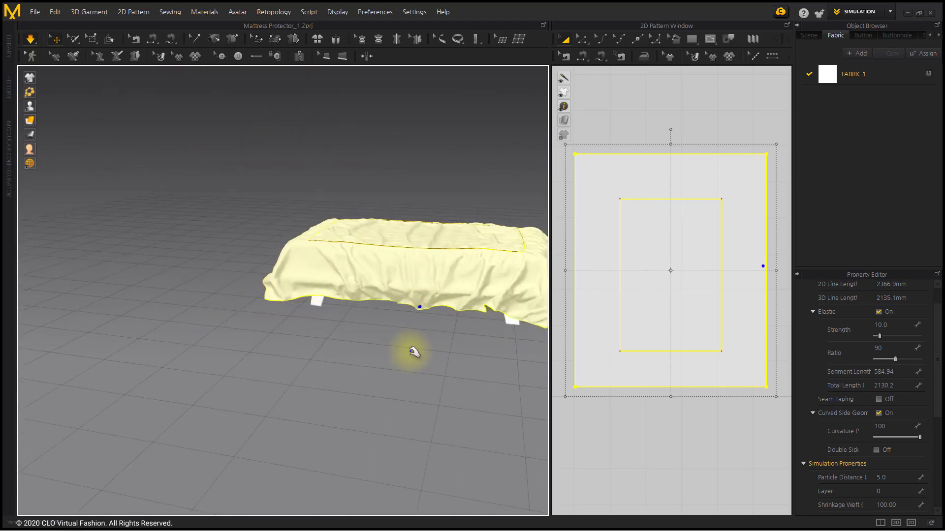
# - Set the sheet's pressure to -1 while the simulation is running
pyautogui.click(416, 351)
pyautogui.click(432, 283)
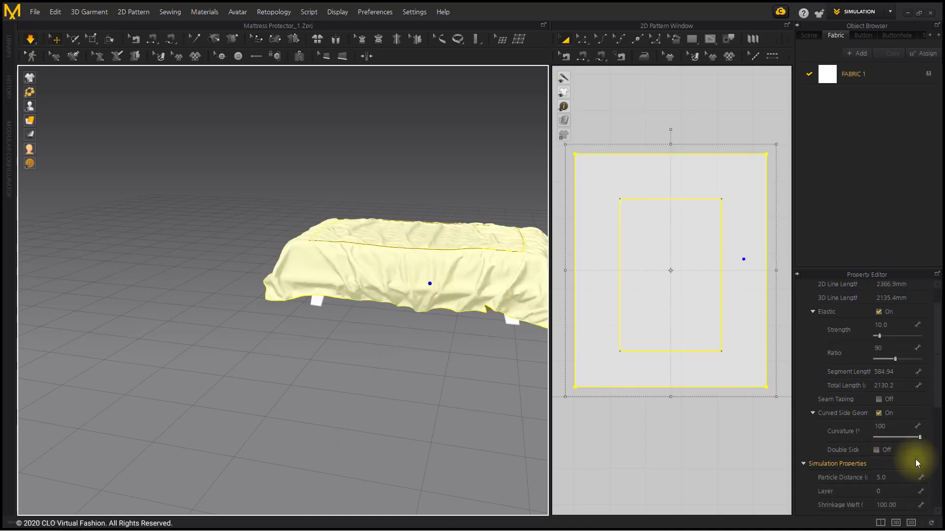
pyautogui.scroll(-5, 890, 397)
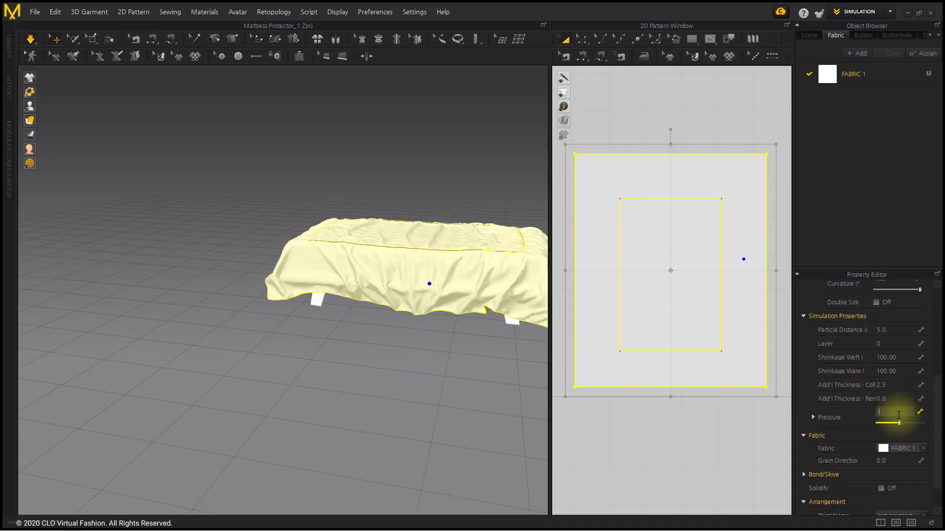
pyautogui.press('Return')
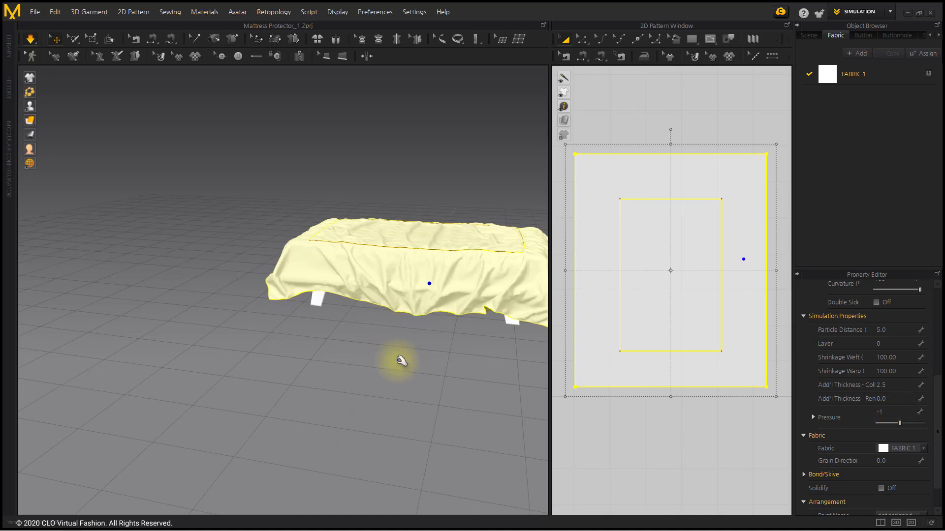
# - Adjust the sheet's remaining corners and lower edges around the bed while simulating
pyautogui.moveTo(448, 316); pyautogui.dragTo(314, 327, button='right')
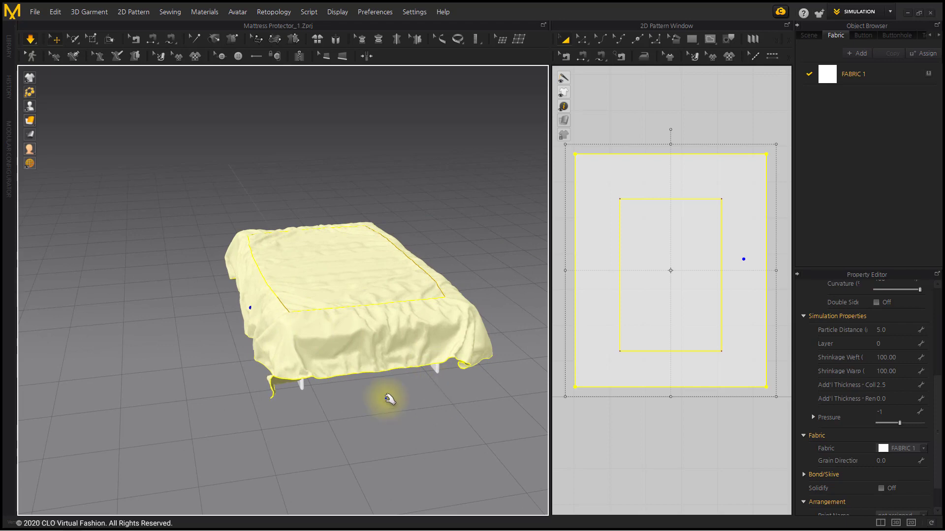
pyautogui.click(281, 377)
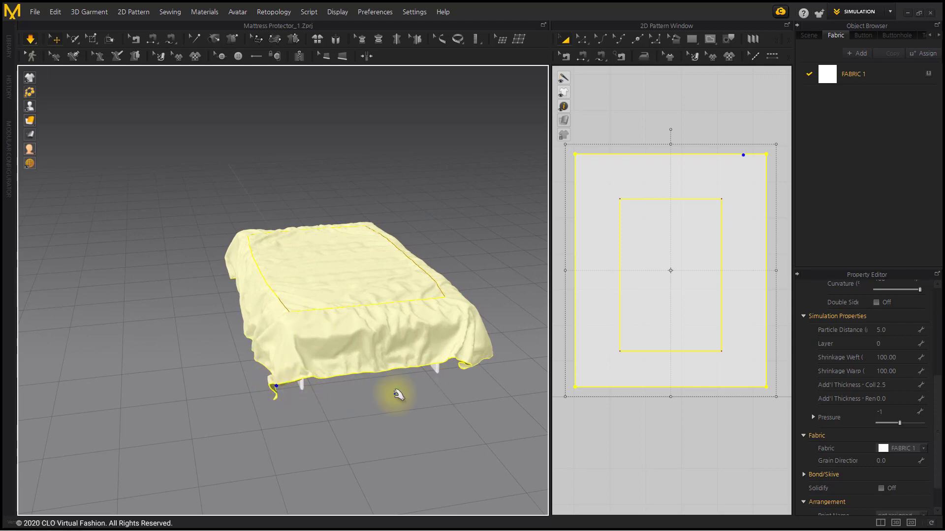
pyautogui.moveTo(429, 387); pyautogui.dragTo(337, 343, button='right')
pyautogui.click(537, 377)
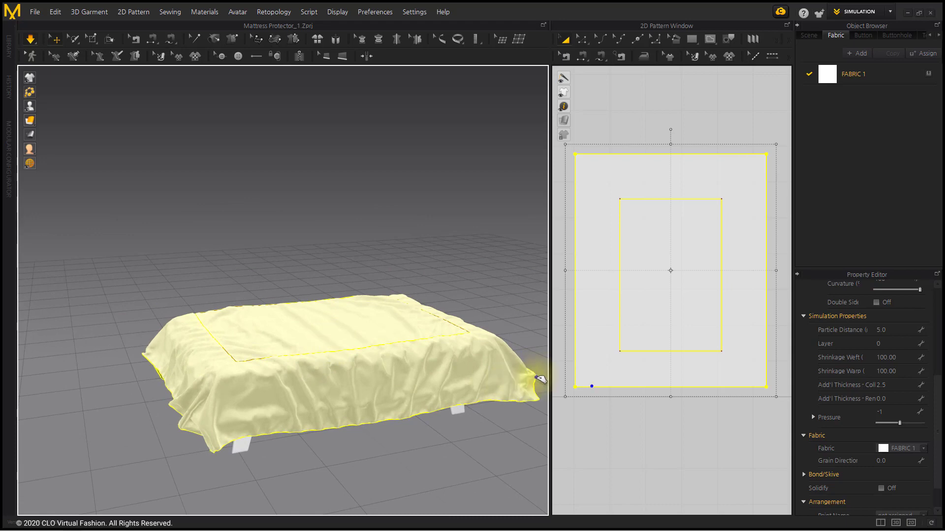
pyautogui.click(533, 385)
pyautogui.click(524, 433)
# - Tug the sheet's top surface at several spots to form natural wrinkles, and stop the simulation
pyautogui.moveTo(337, 375); pyautogui.dragTo(339, 418, button='right')
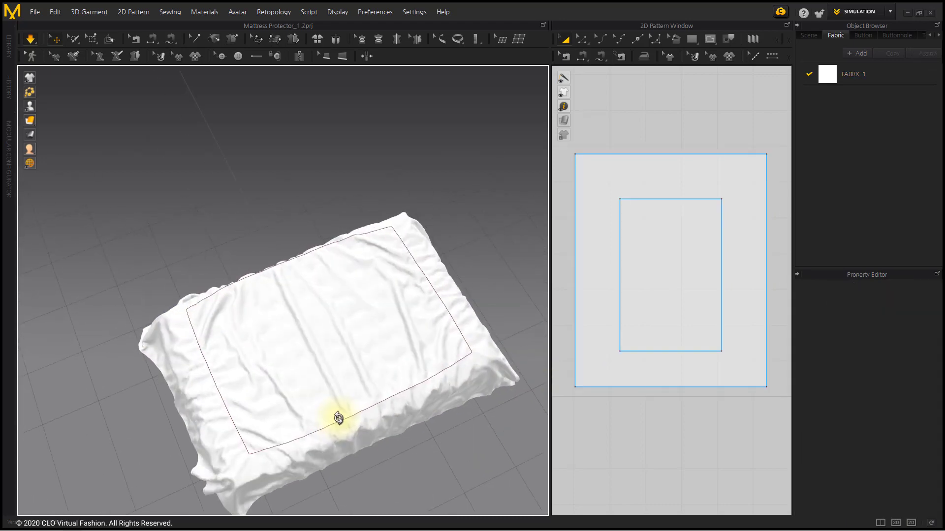
pyautogui.click(263, 309)
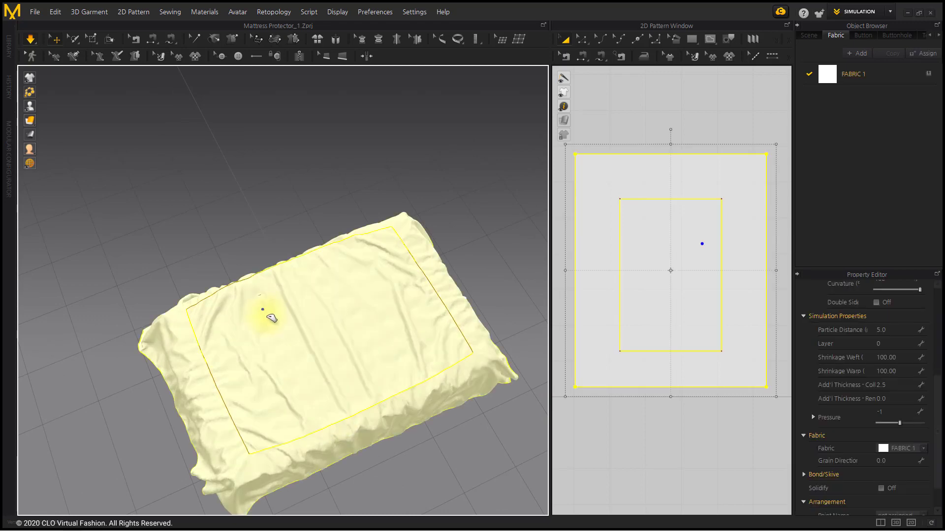
pyautogui.moveTo(272, 319); pyautogui.dragTo(277, 327)
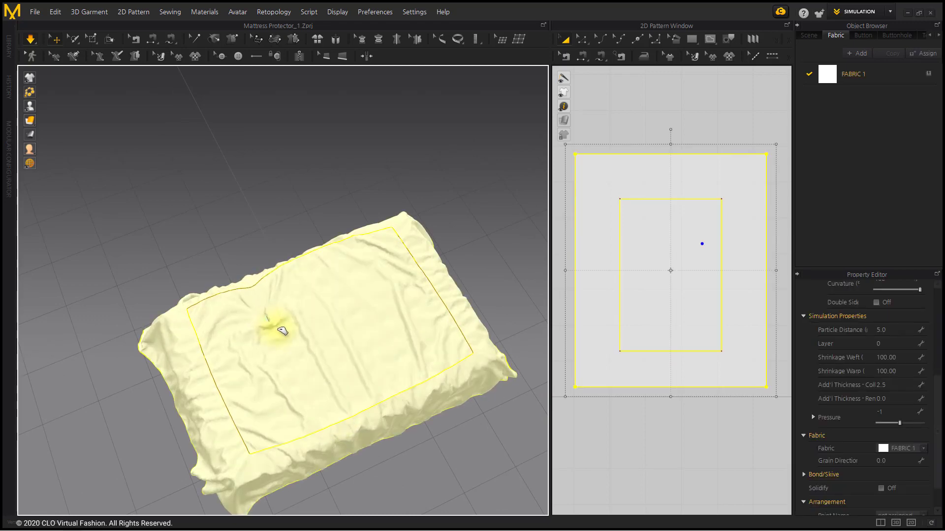
pyautogui.moveTo(324, 282); pyautogui.dragTo(306, 378)
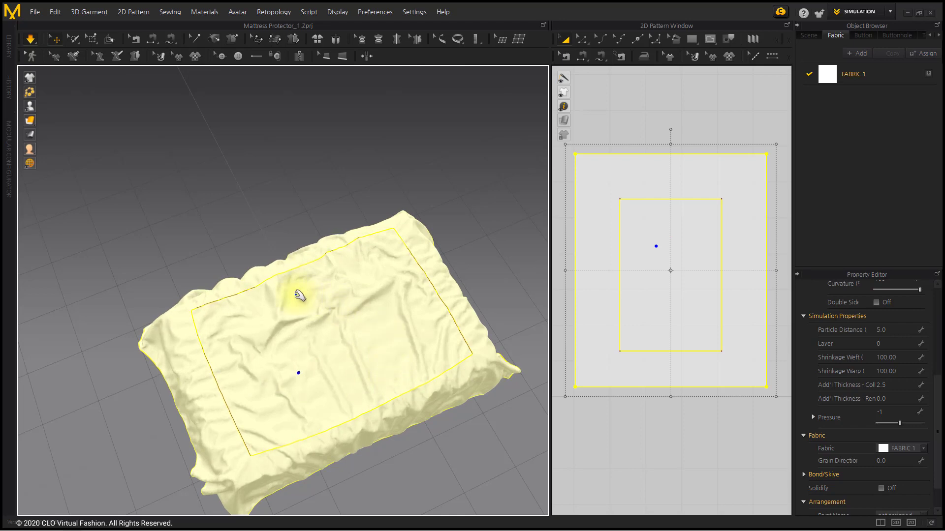
pyautogui.click(306, 217)
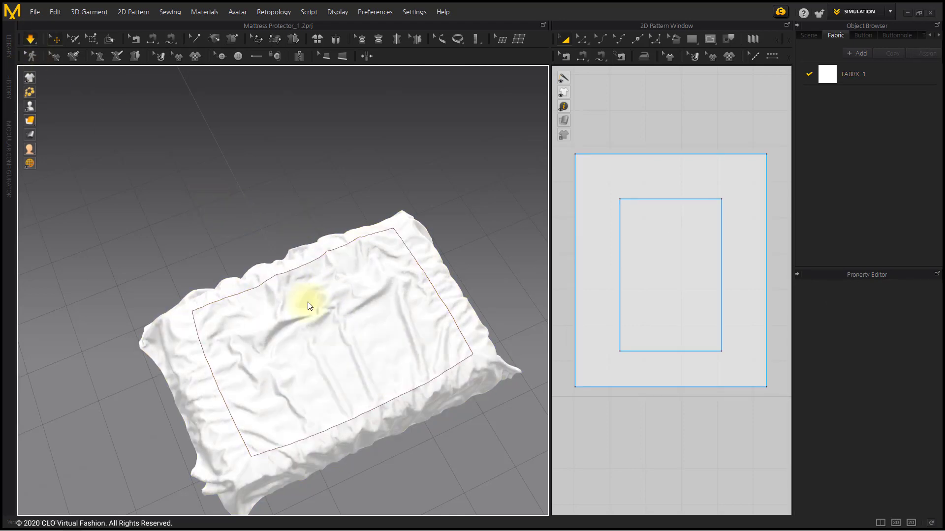
pyautogui.moveTo(429, 415); pyautogui.dragTo(413, 317, button='right')
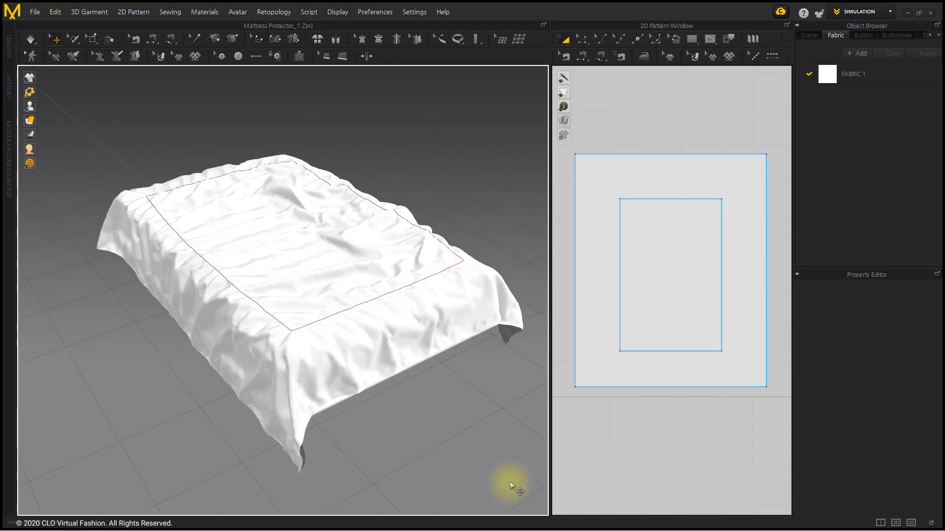